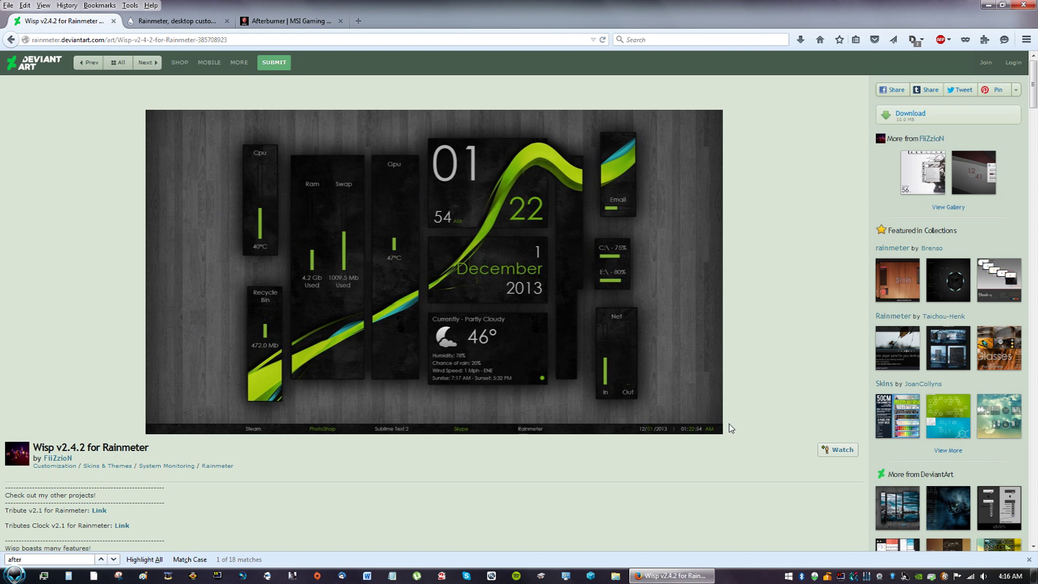
# Enlarge the Wisp v2.4.2 preview image to full size and scroll through it.
pyautogui.click(650, 371)
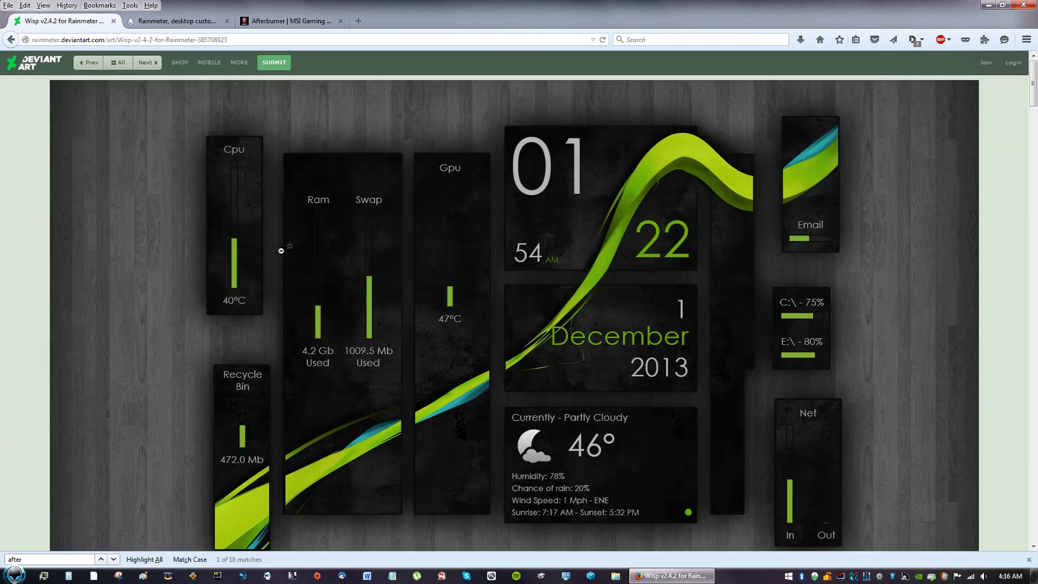
pyautogui.scroll(-1, 397, 332)
pyautogui.scroll(-2, 318, 363)
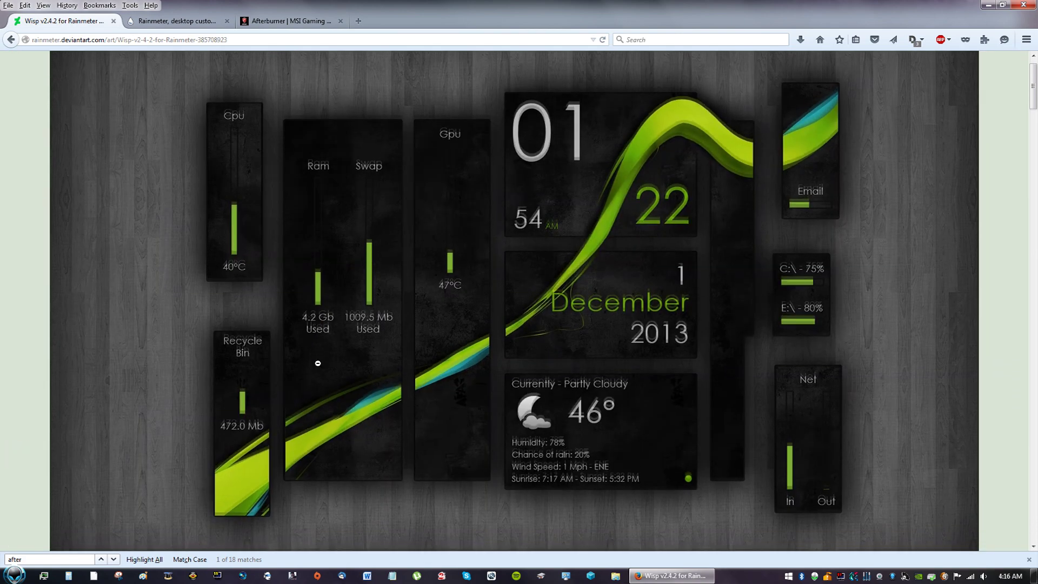
pyautogui.scroll(3, 557, 502)
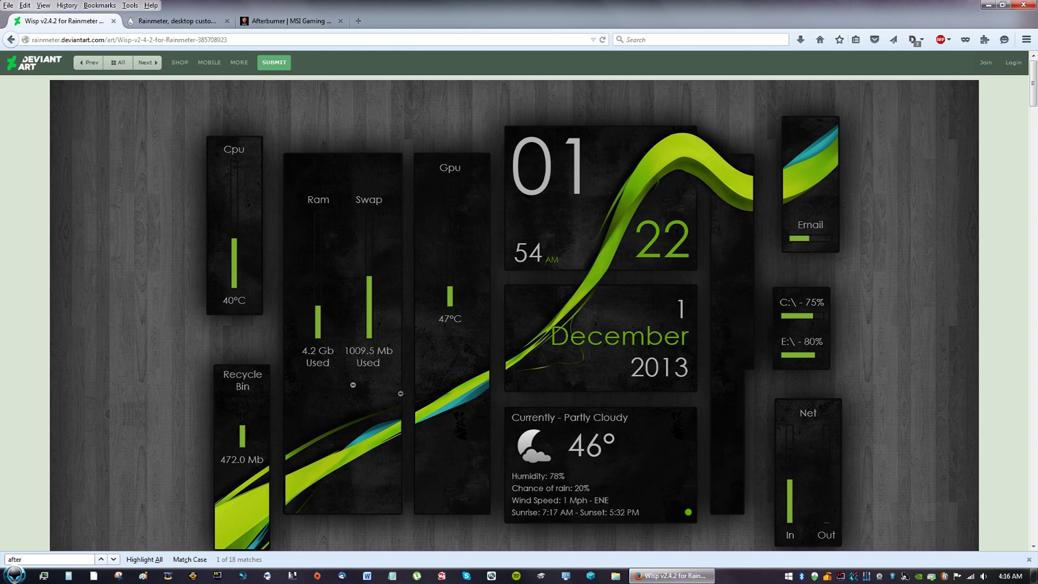
# Shrink the preview back to normal size and switch to the Rainmeter website tab.
pyautogui.click(834, 395)
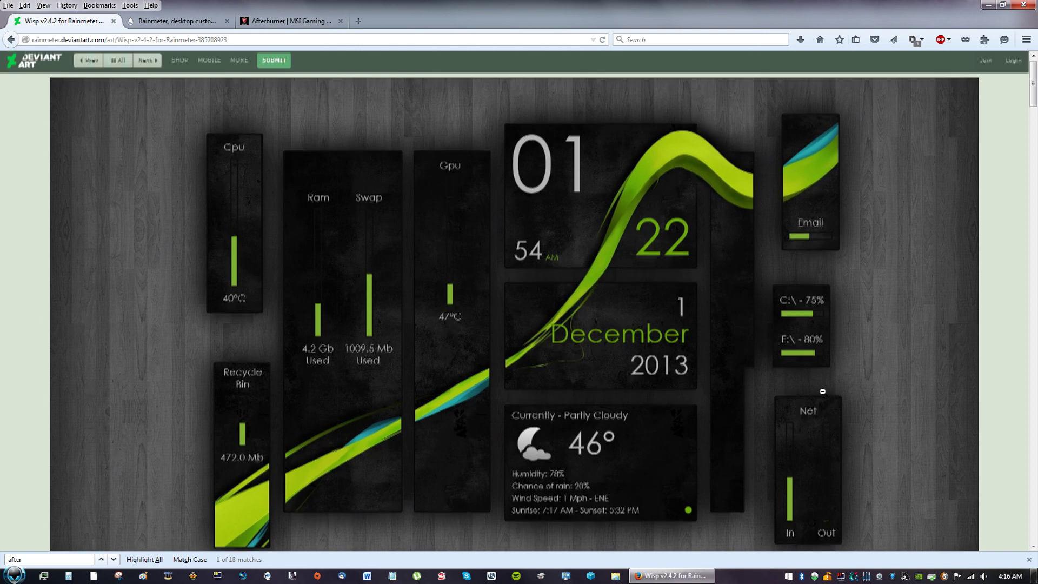
pyautogui.scroll(-1, 795, 359)
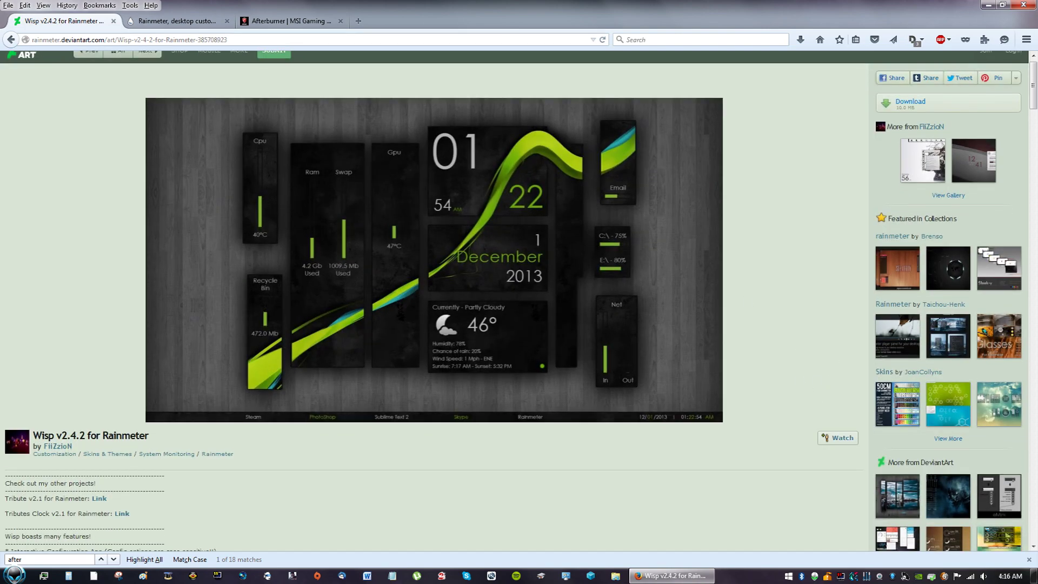
pyautogui.scroll(1, 179, 200)
pyautogui.click(183, 22)
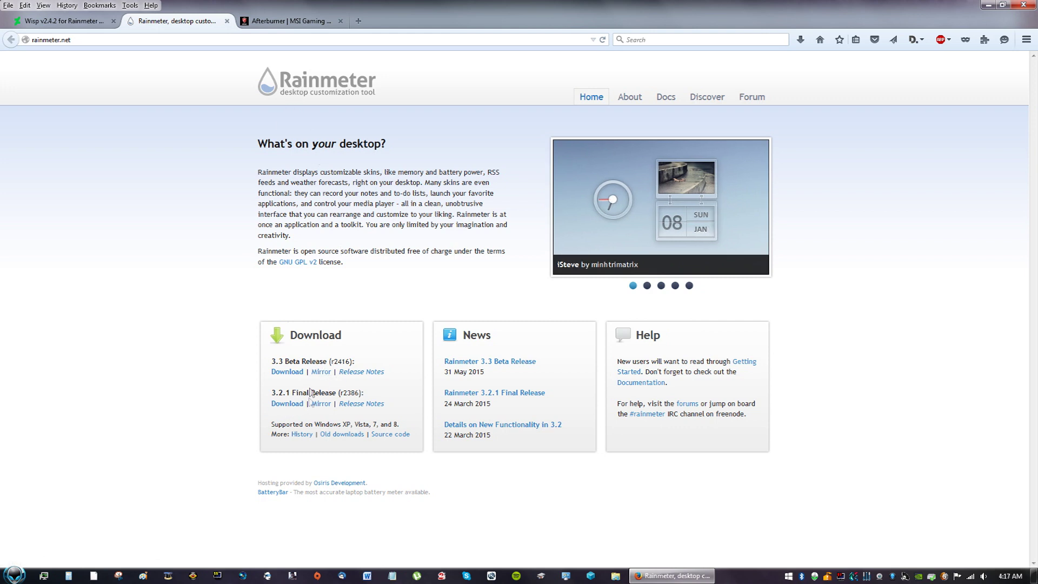
pyautogui.click(673, 576)
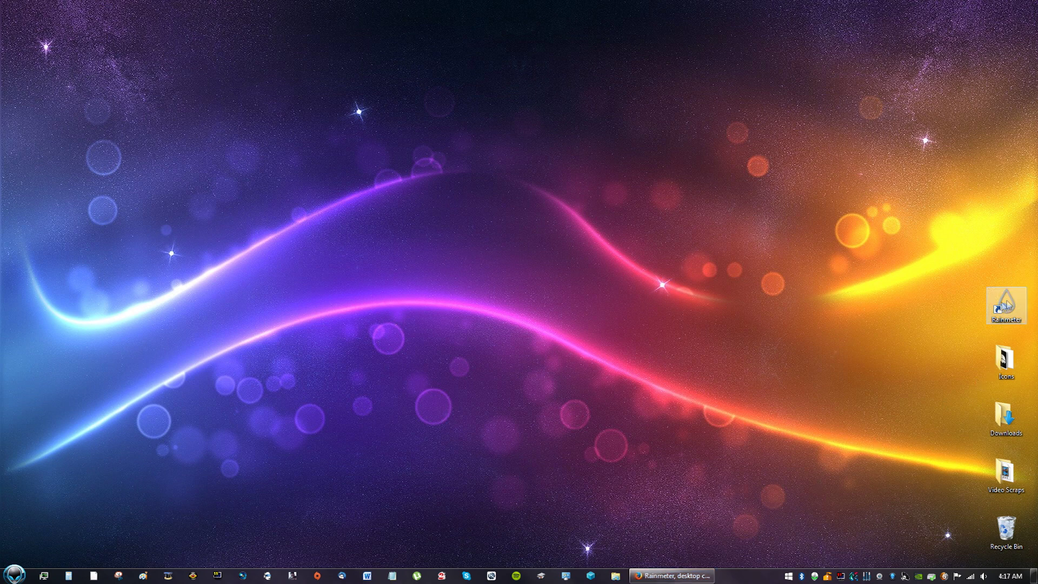
pyautogui.doubleClick(1001, 310)
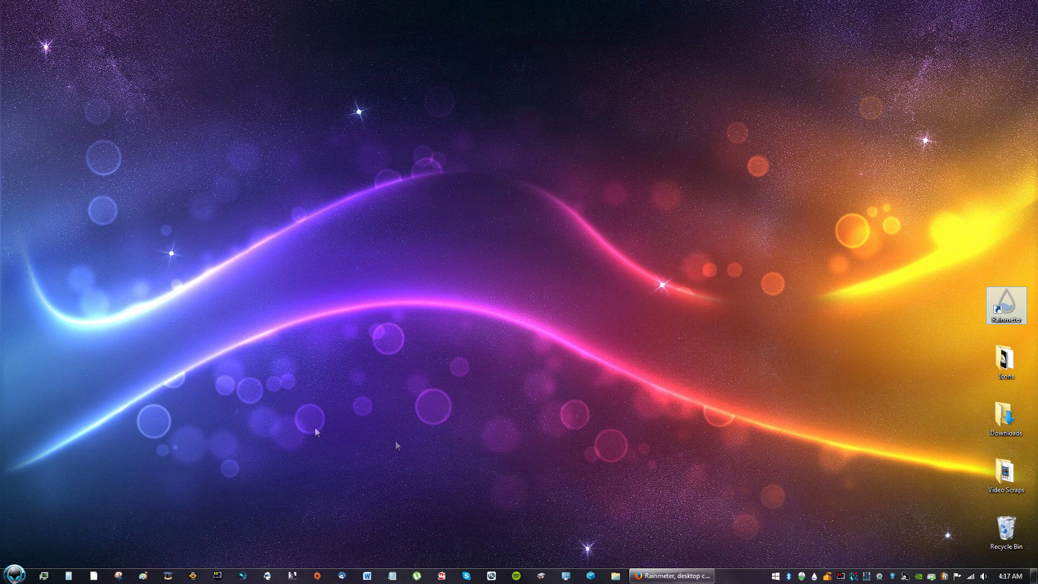
pyautogui.rightClick(815, 575)
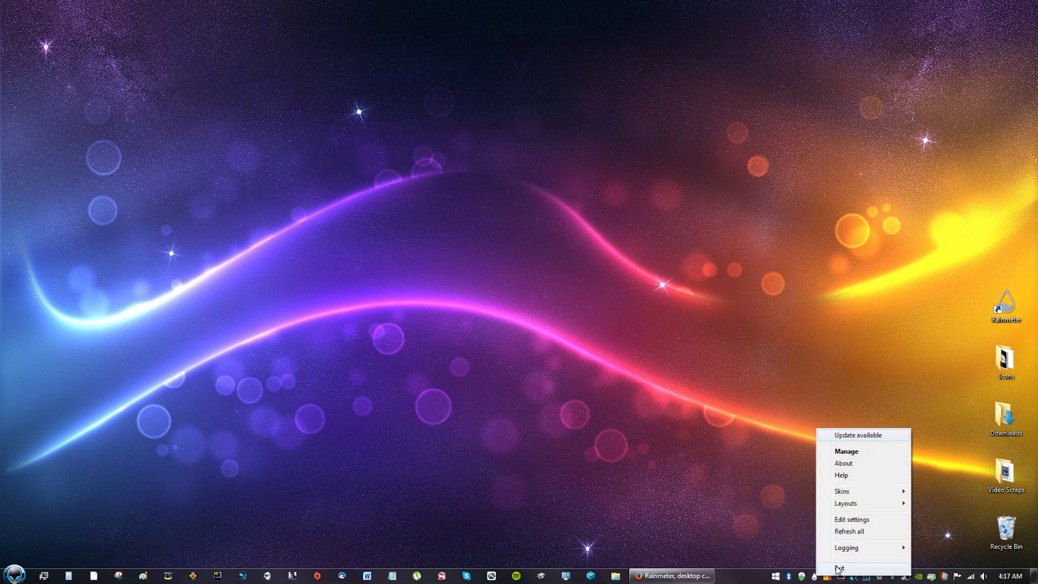
pyautogui.click(839, 568)
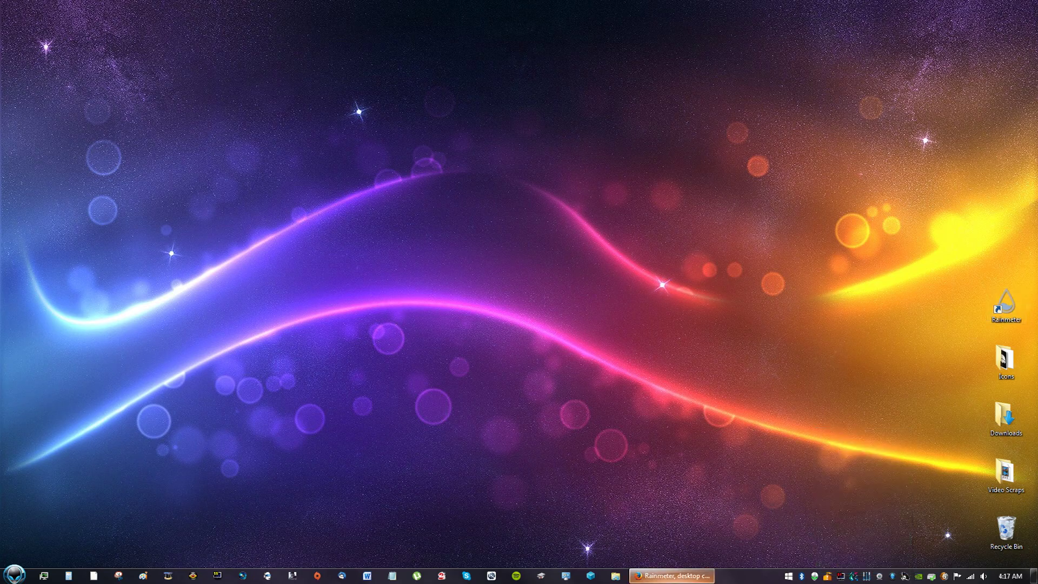
pyautogui.click(683, 579)
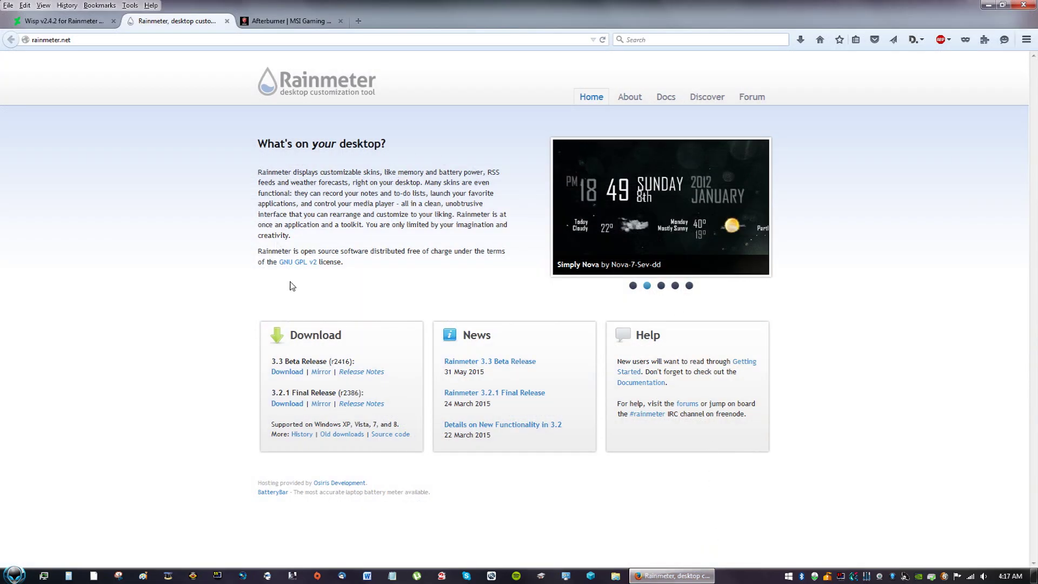
# Download the 10.0 MB Wisp .rmskin file from its DeviantArt page with Save File.
pyautogui.click(52, 22)
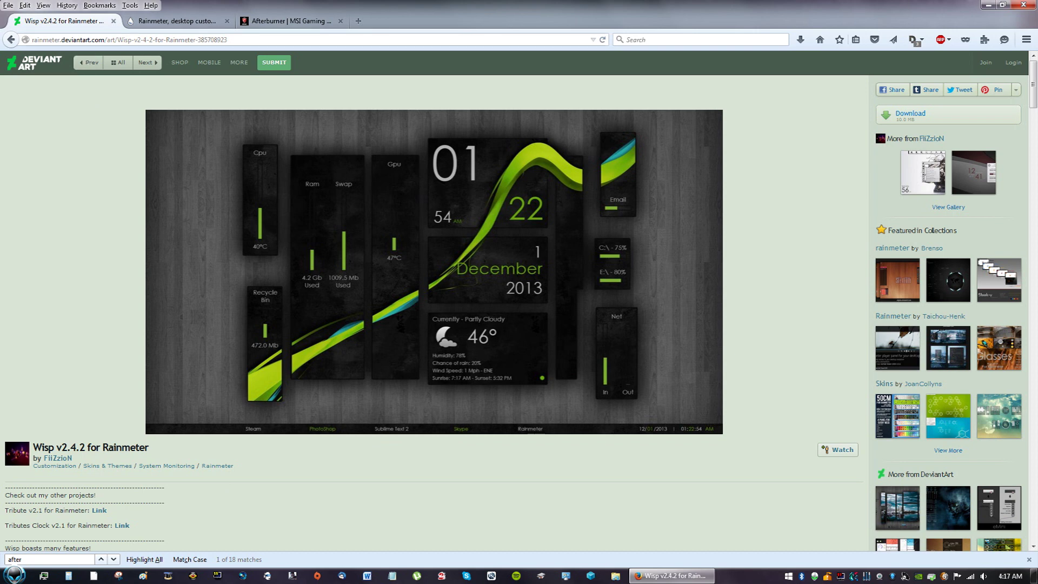
pyautogui.hotkey('ctrl', 'l')
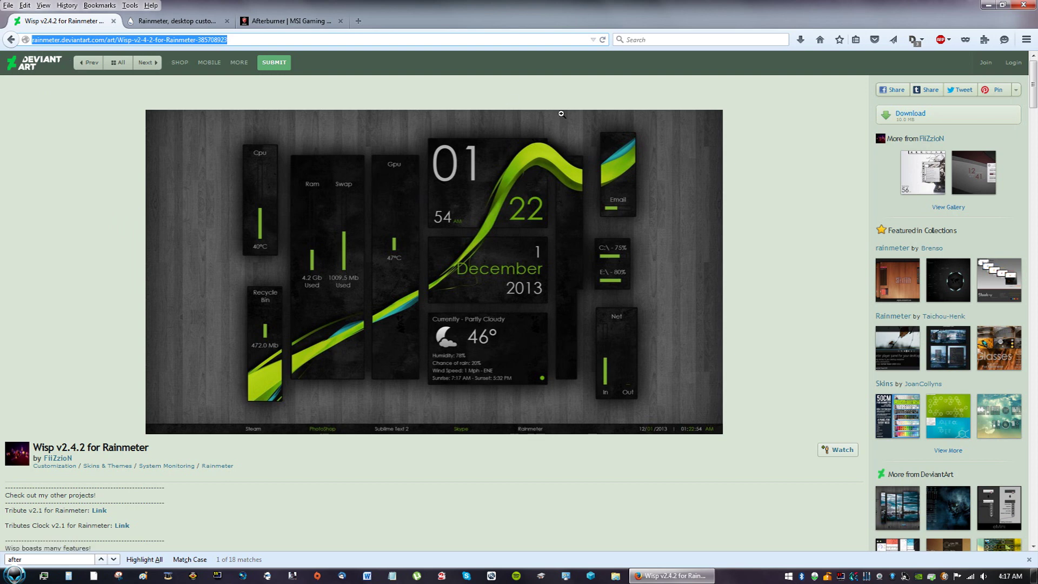
pyautogui.click(764, 173)
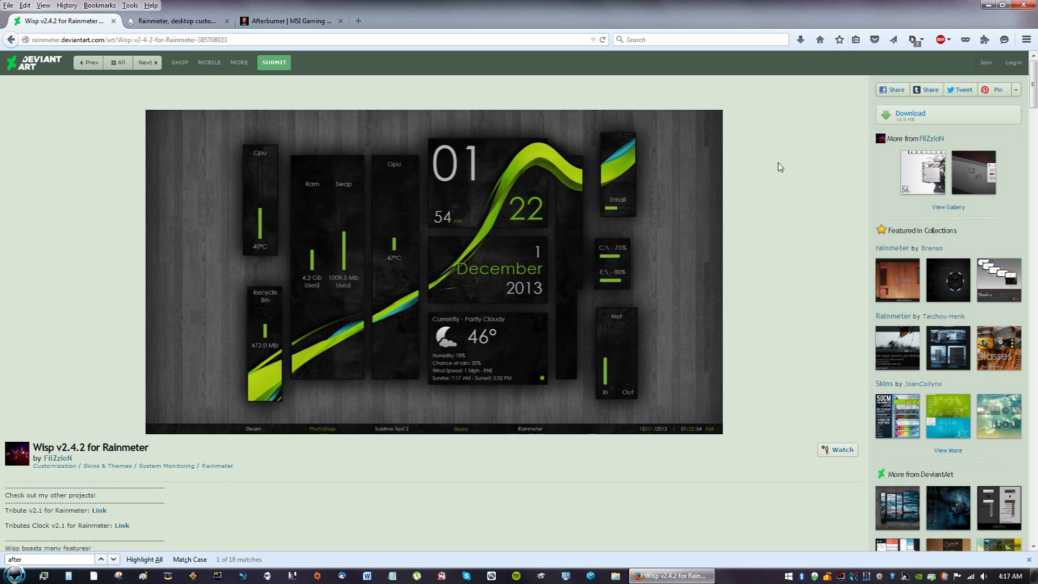
pyautogui.click(914, 122)
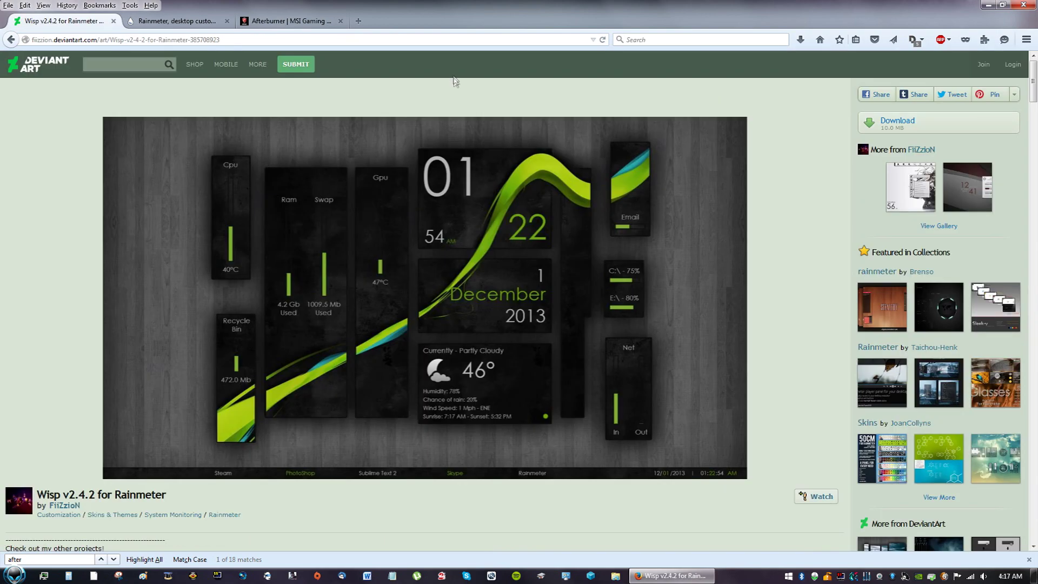
pyautogui.click(892, 132)
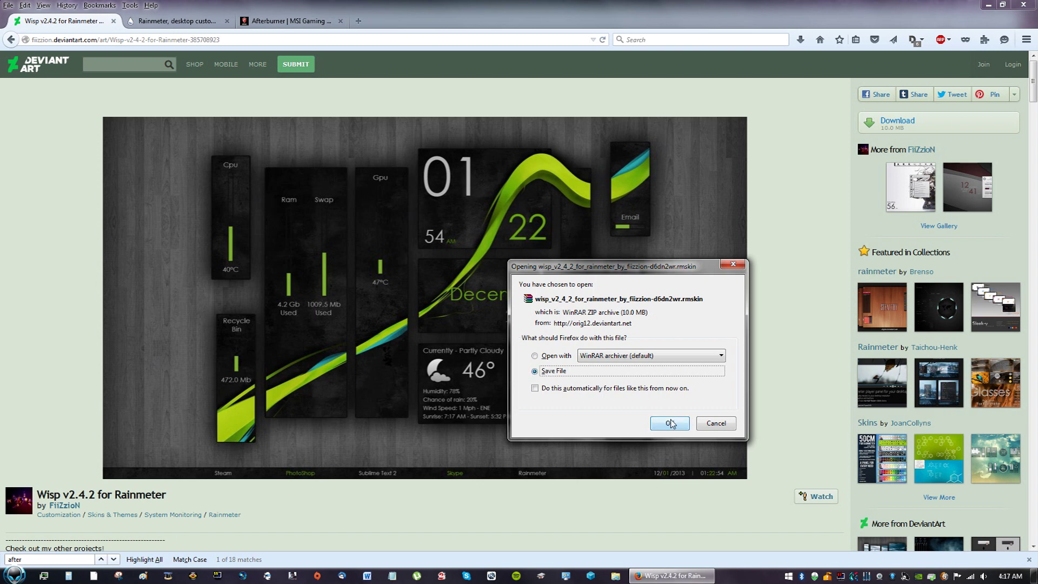
pyautogui.click(669, 422)
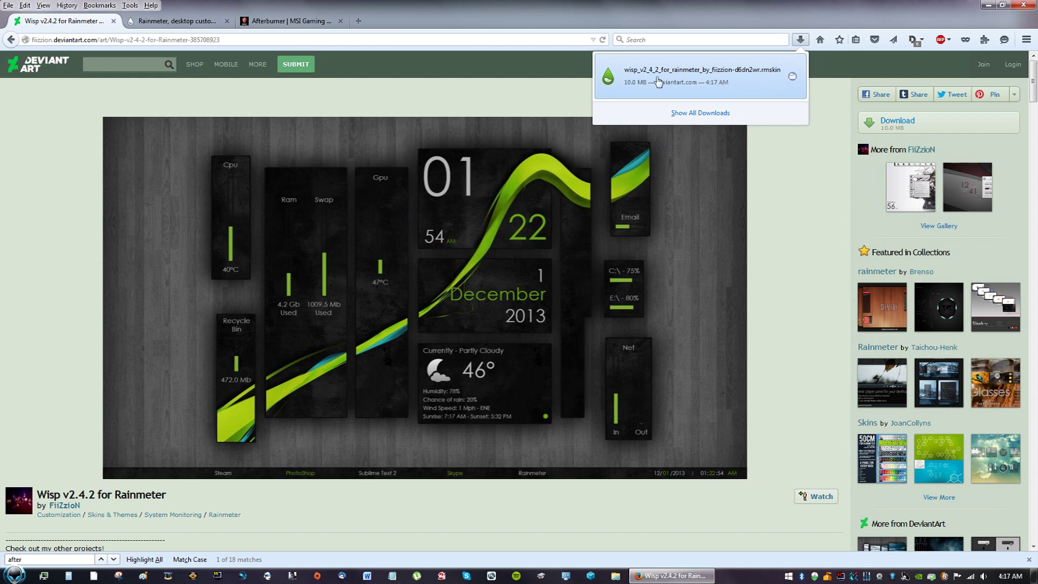
# Open the downloaded Wisp .rmskin from the Downloads folder with Rainmeter Skin Installer.
pyautogui.click(793, 78)
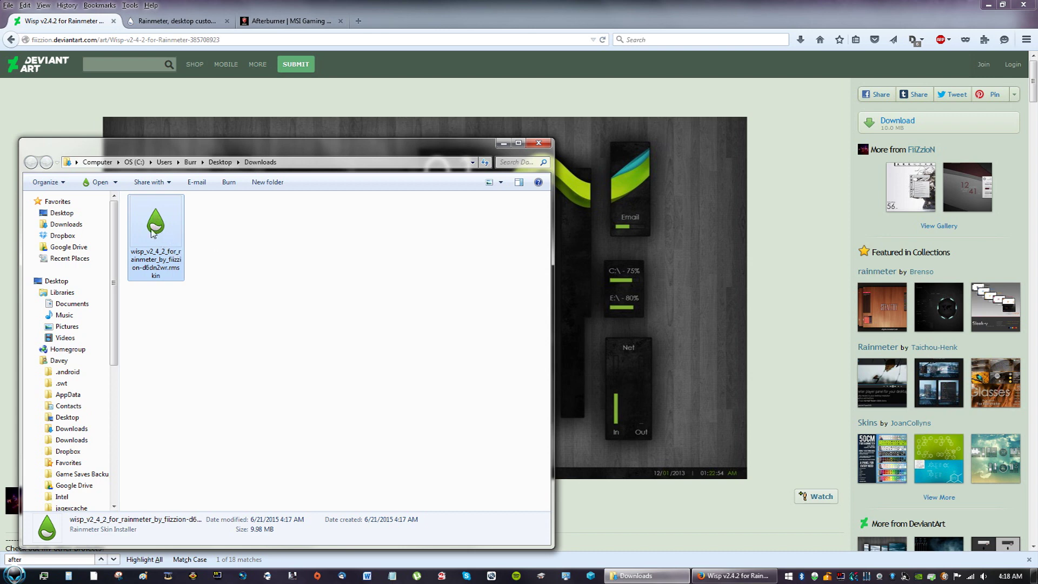
pyautogui.rightClick(153, 232)
pyautogui.moveTo(387, 295)
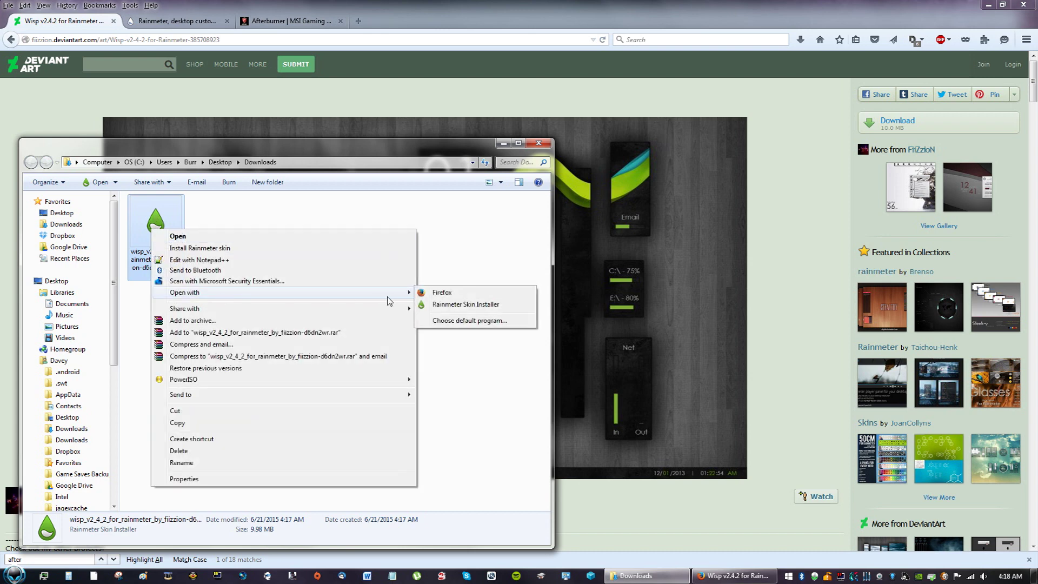
pyautogui.click(448, 306)
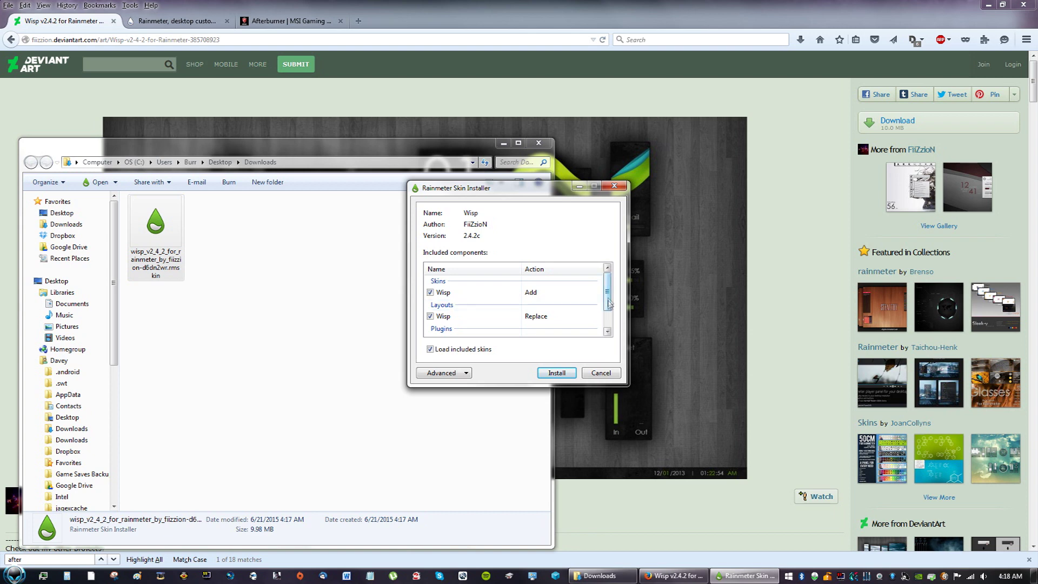
# Scroll the installer's Included components list and bring up the MSI Afterburner page.
pyautogui.moveTo(607, 297)
pyautogui.mouseDown()
pyautogui.moveTo(610, 307)
pyautogui.moveTo(608, 296)
pyautogui.mouseUp()
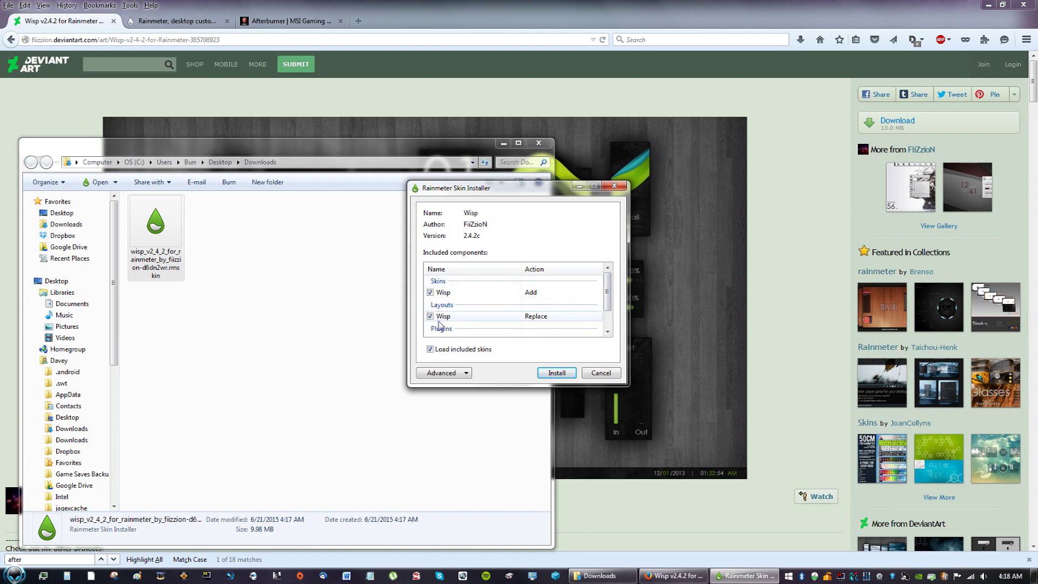
pyautogui.scroll(-1, 535, 316)
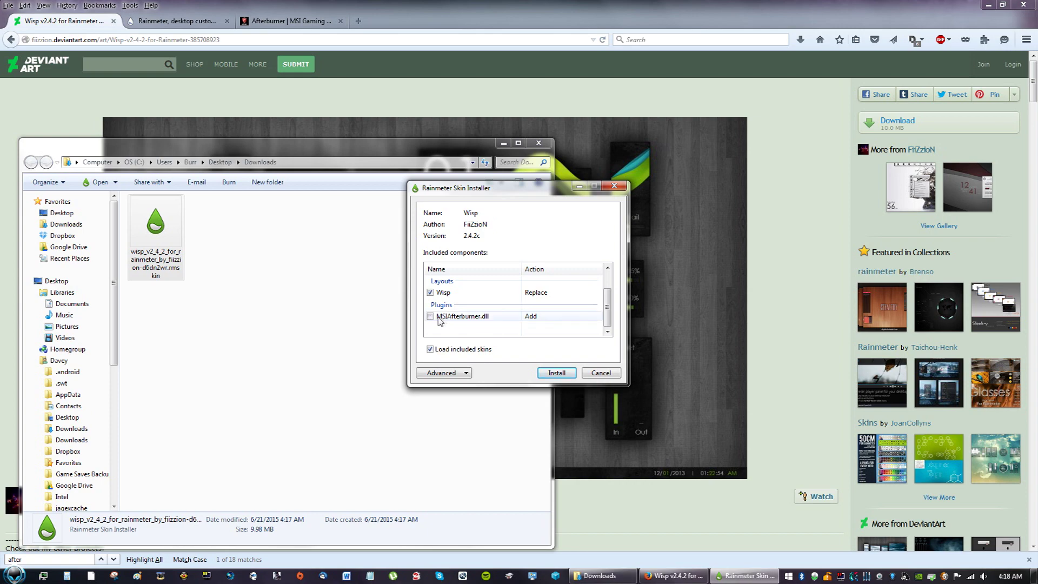
pyautogui.click(285, 20)
# Read through the gaming.msi.com Afterburner features page, then return to the skin installer.
pyautogui.scroll(-4, 394, 430)
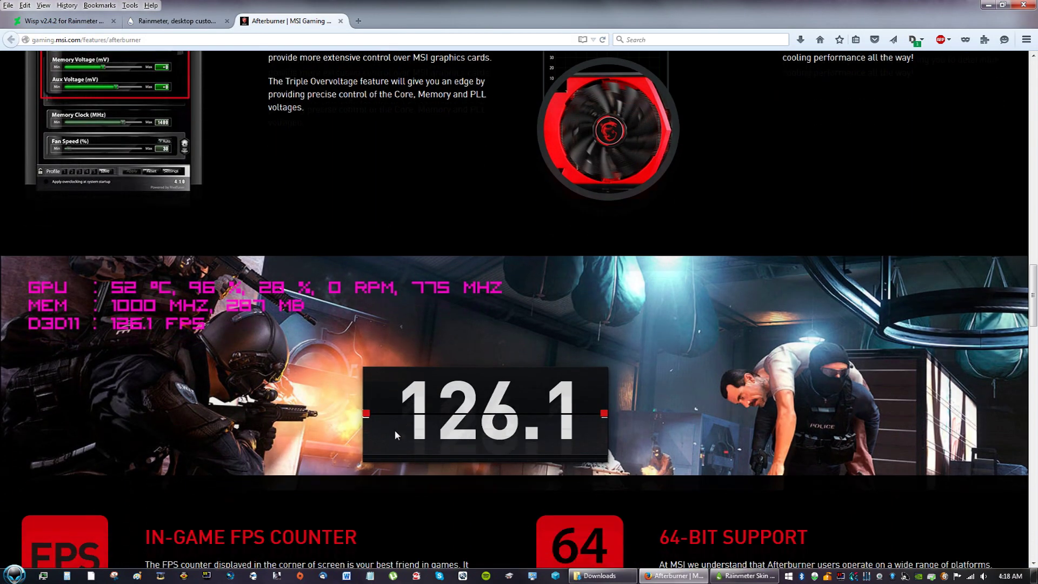
pyautogui.scroll(-5, 305, 436)
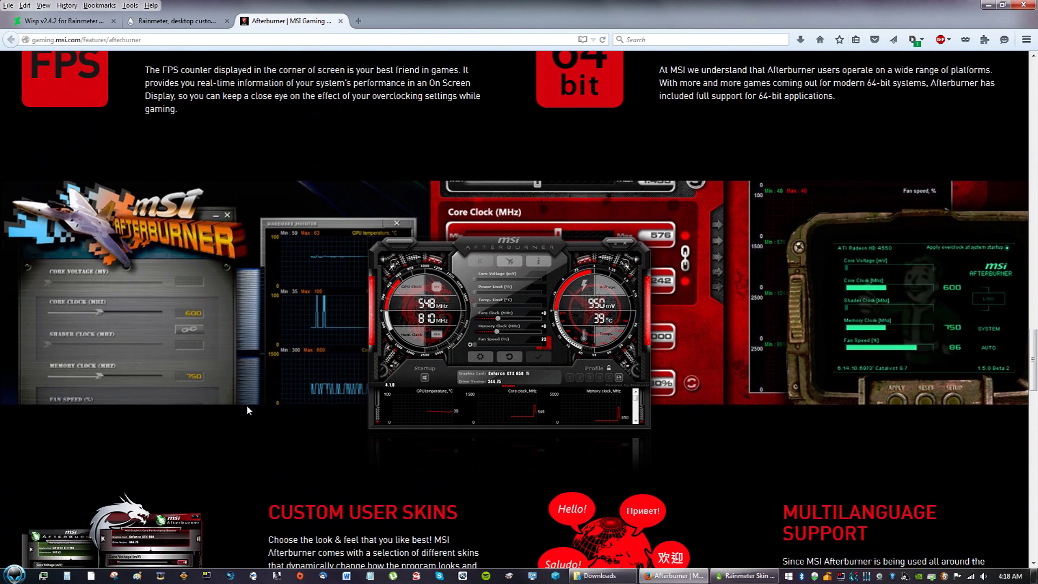
pyautogui.scroll(-5, 401, 403)
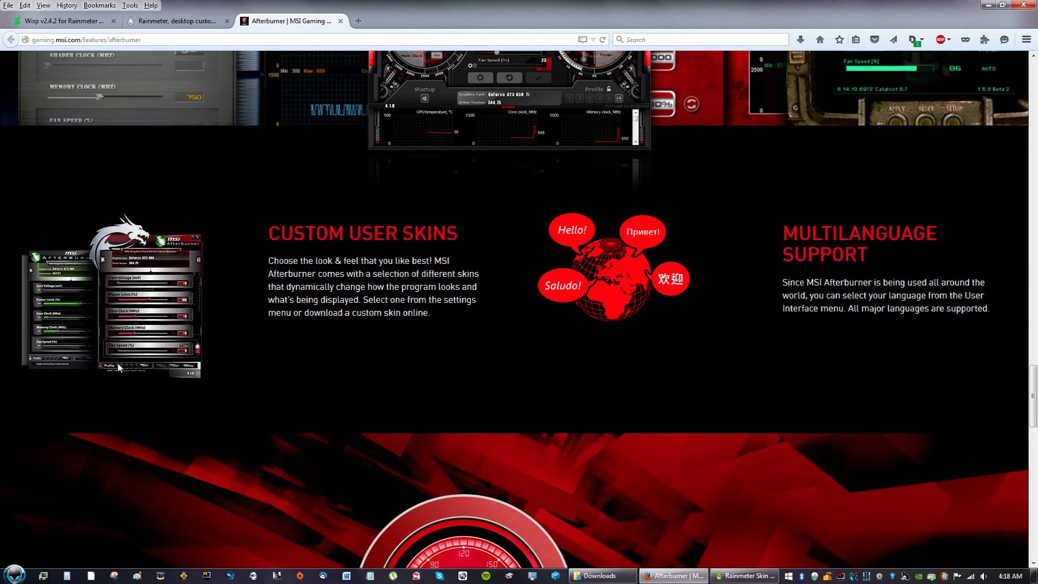
pyautogui.scroll(-6, 238, 412)
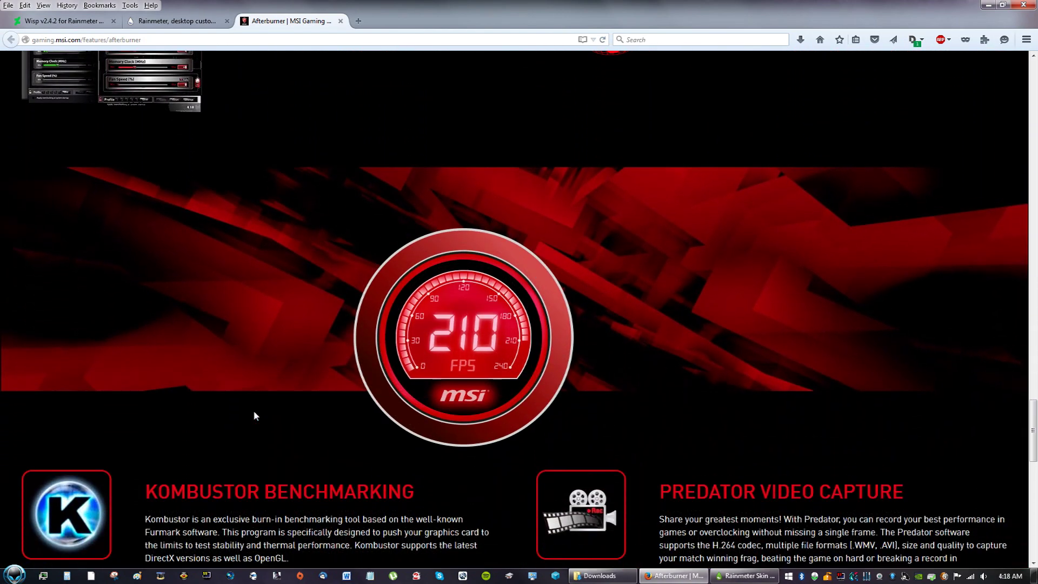
pyautogui.scroll(6, 331, 420)
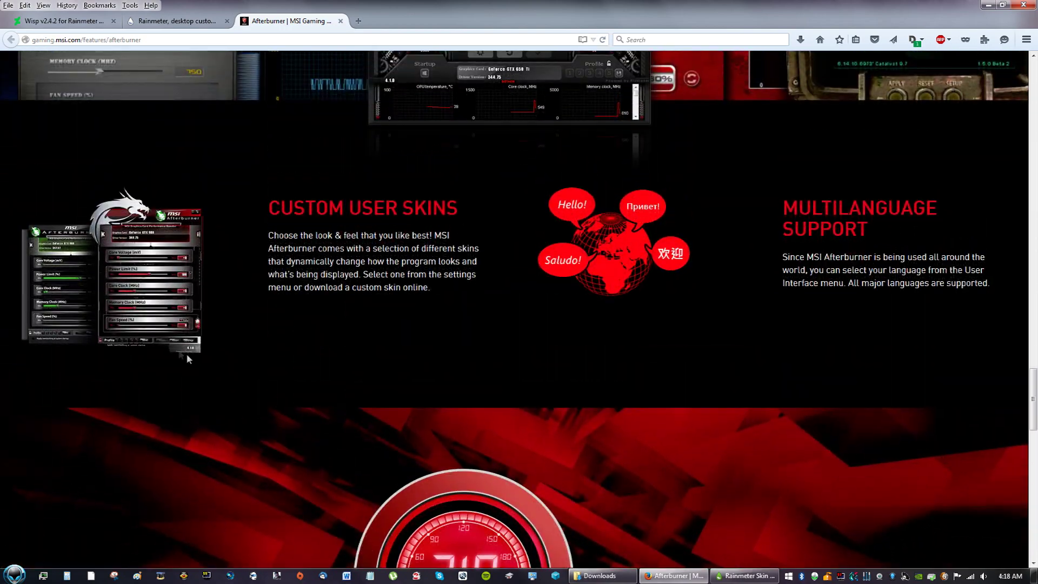
pyautogui.scroll(10, 135, 337)
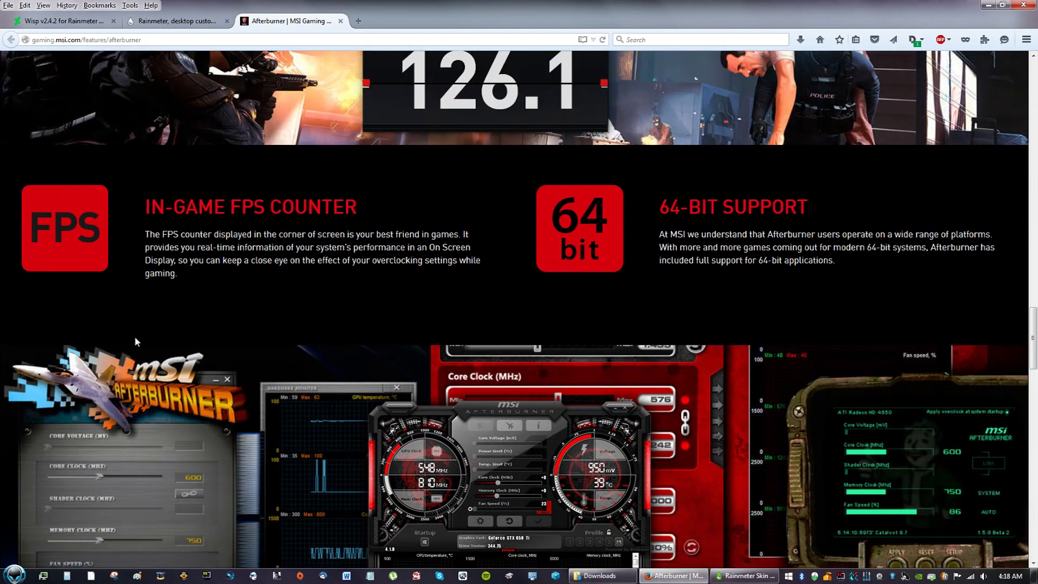
pyautogui.scroll(2, 216, 349)
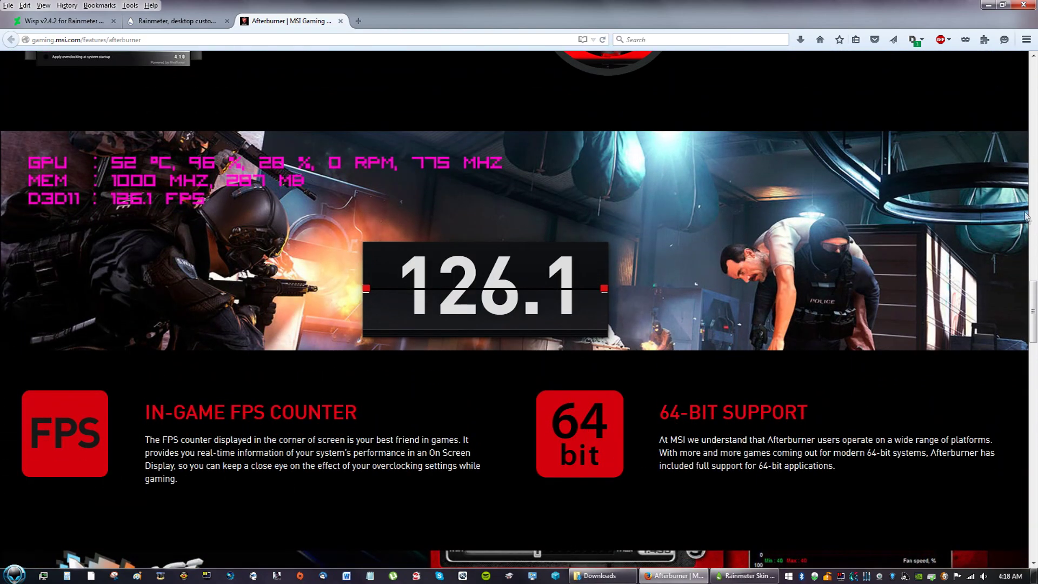
pyautogui.moveTo(1034, 311); pyautogui.dragTo(1033, 261)
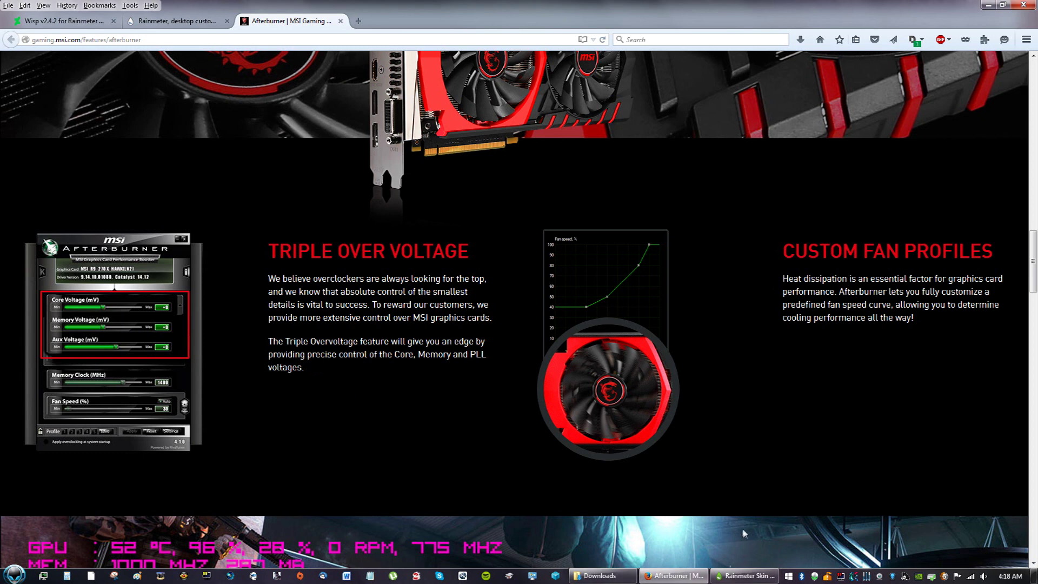
pyautogui.moveTo(749, 580)
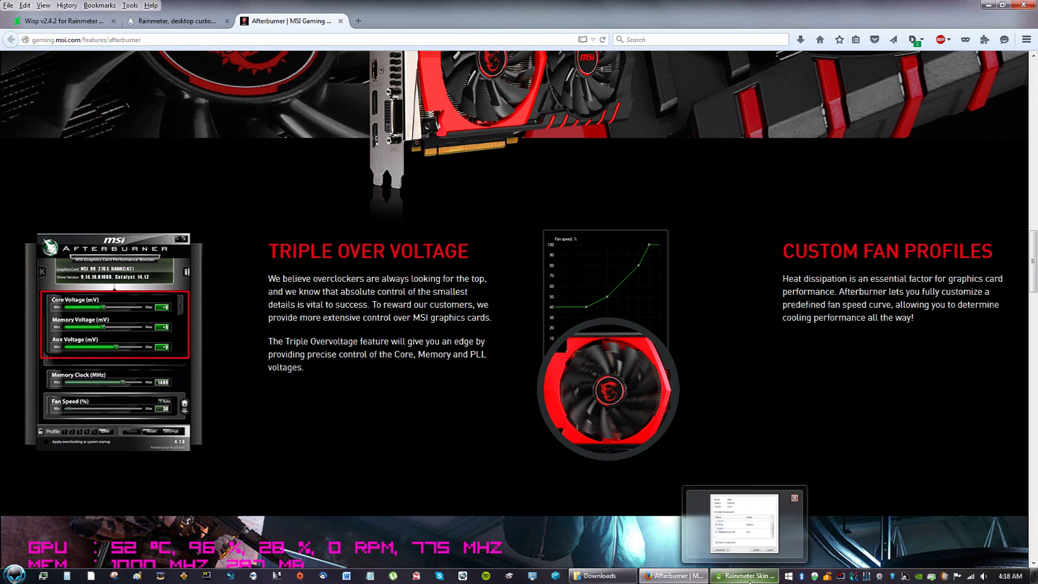
pyautogui.click(749, 581)
# Untick the MSIAfterburner.dll plugin and install Wisp 2.4.2c with included skins loading.
pyautogui.click(431, 317)
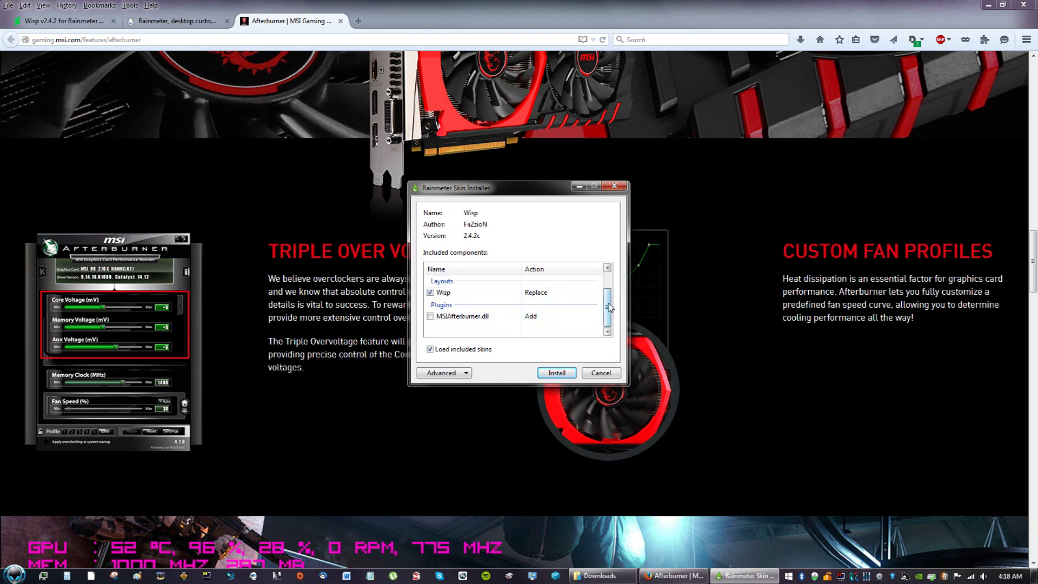
pyautogui.moveTo(608, 306)
pyautogui.mouseDown()
pyautogui.moveTo(609, 292)
pyautogui.moveTo(609, 300)
pyautogui.mouseUp()
pyautogui.scroll(1, 461, 317)
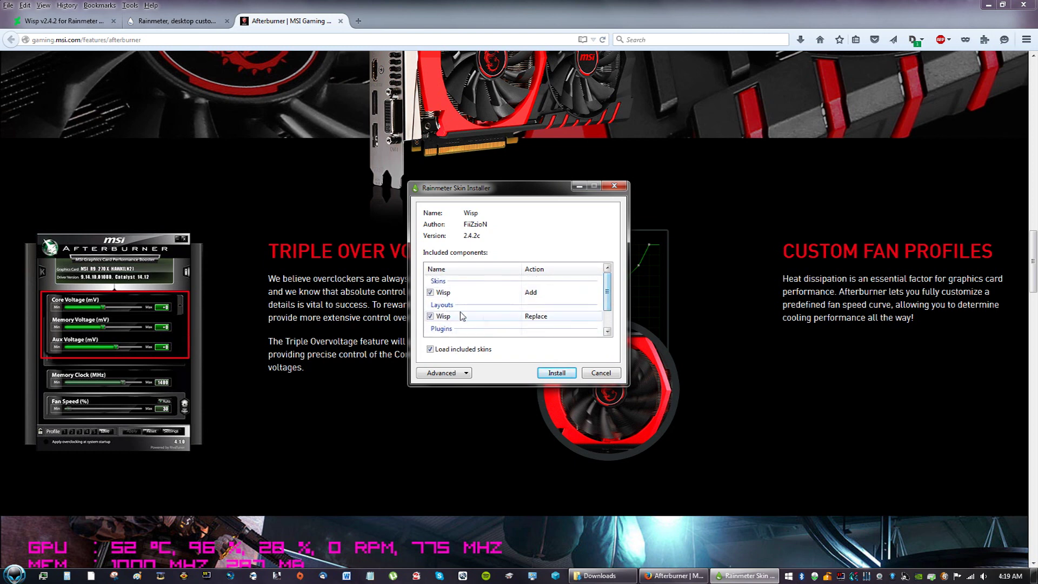
pyautogui.click(557, 373)
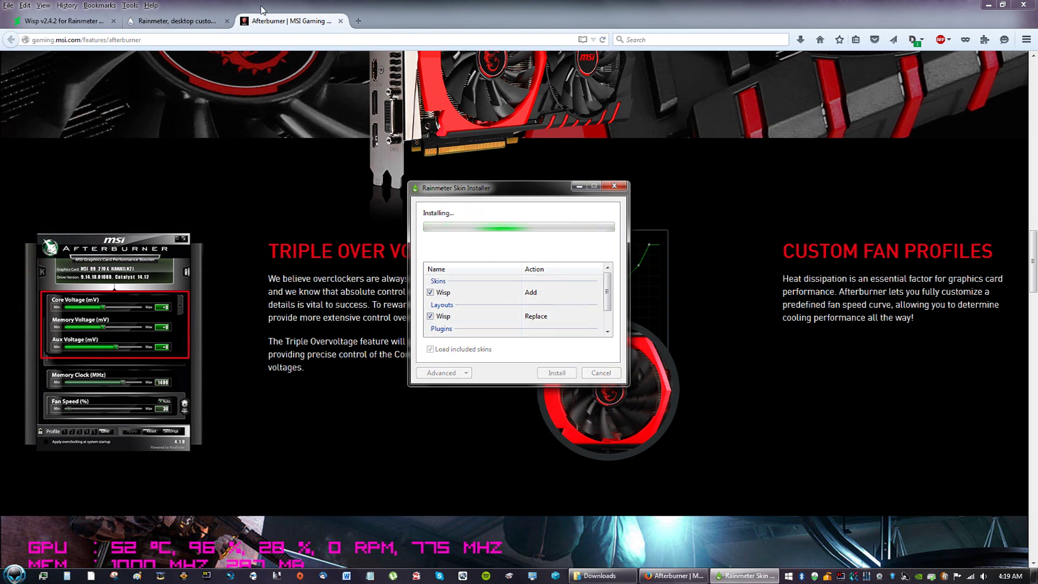
# Cycle the browser tabs back to the Wisp page, then hide Firefox.
pyautogui.click(190, 25)
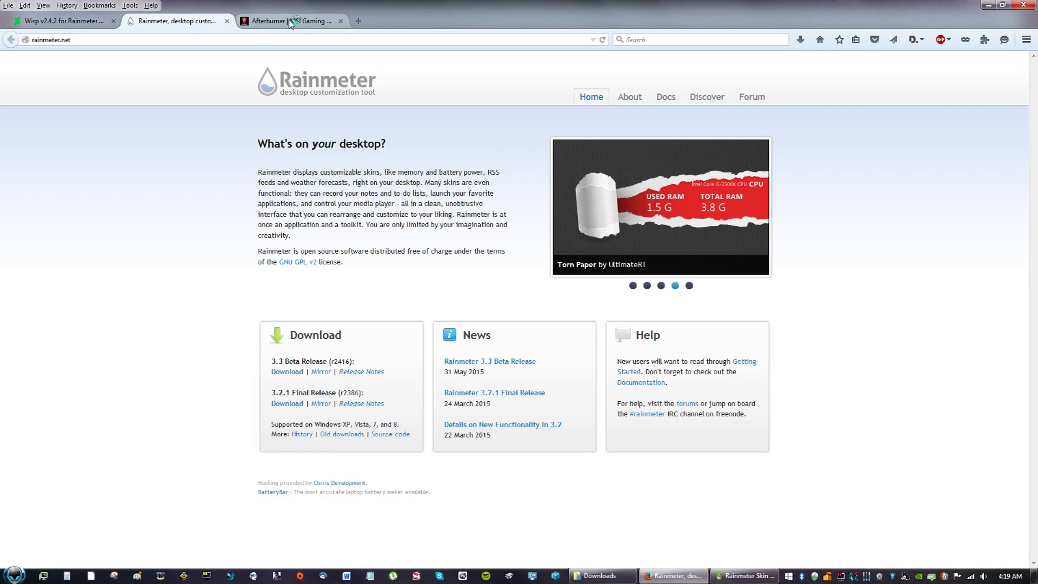
pyautogui.click(290, 22)
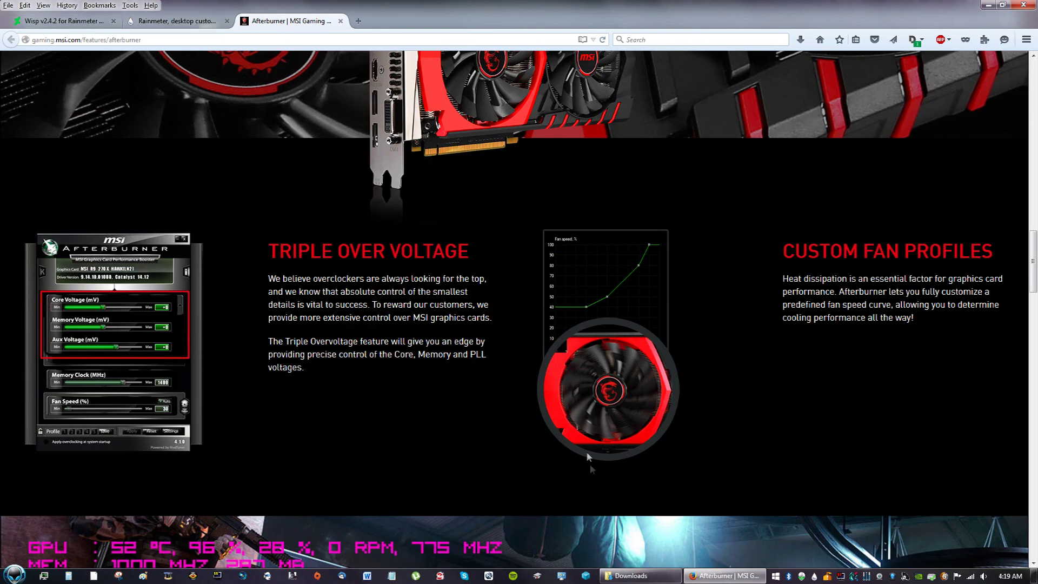
pyautogui.click(19, 22)
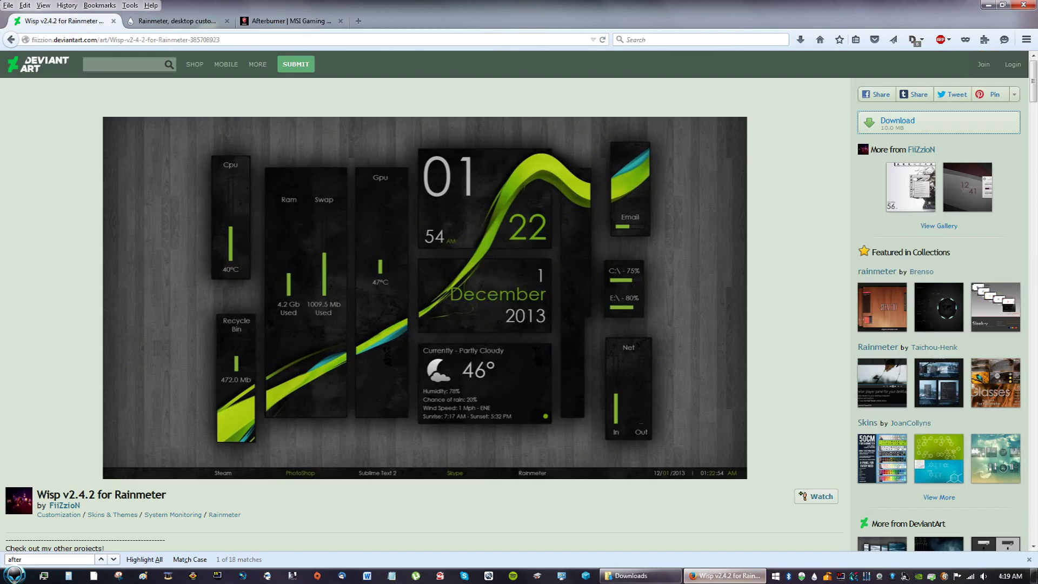
pyautogui.click(724, 575)
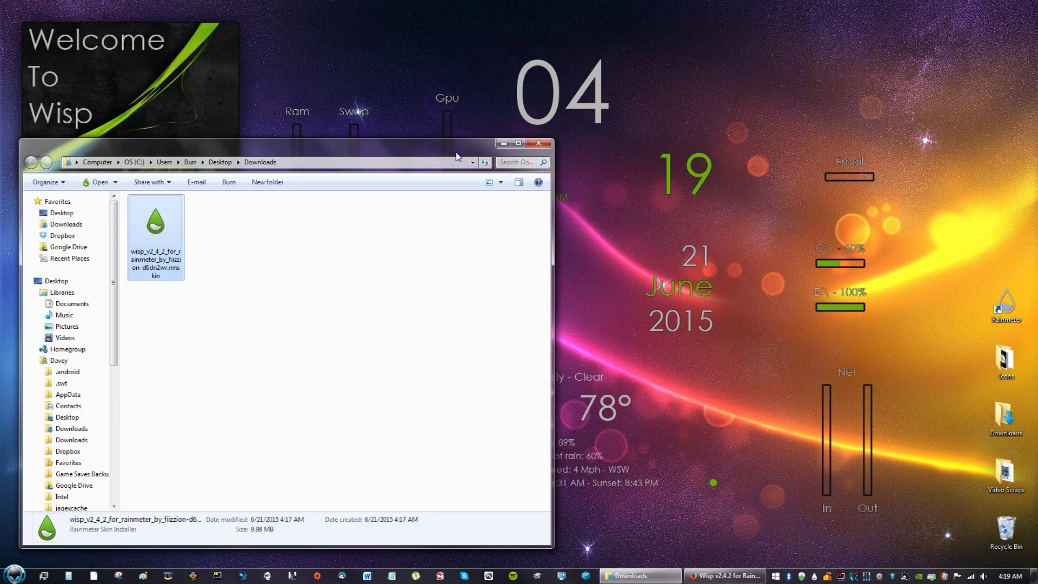
# Move Downloads aside, pass the Wisp welcome screen and choose 1920x1080 resolution.
pyautogui.moveTo(455, 154); pyautogui.dragTo(587, 150)
pyautogui.click(635, 139)
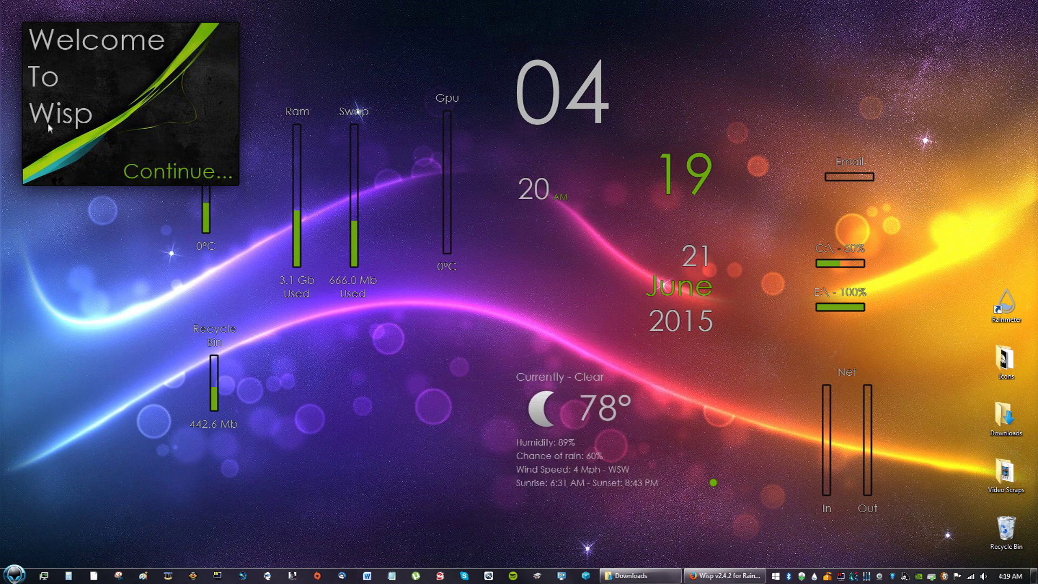
pyautogui.click(176, 173)
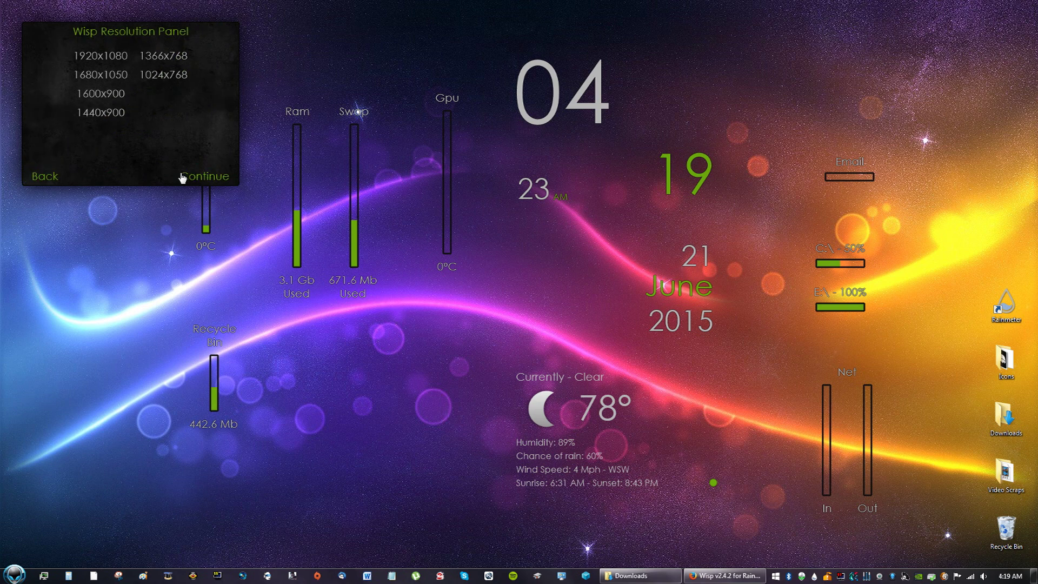
pyautogui.click(102, 56)
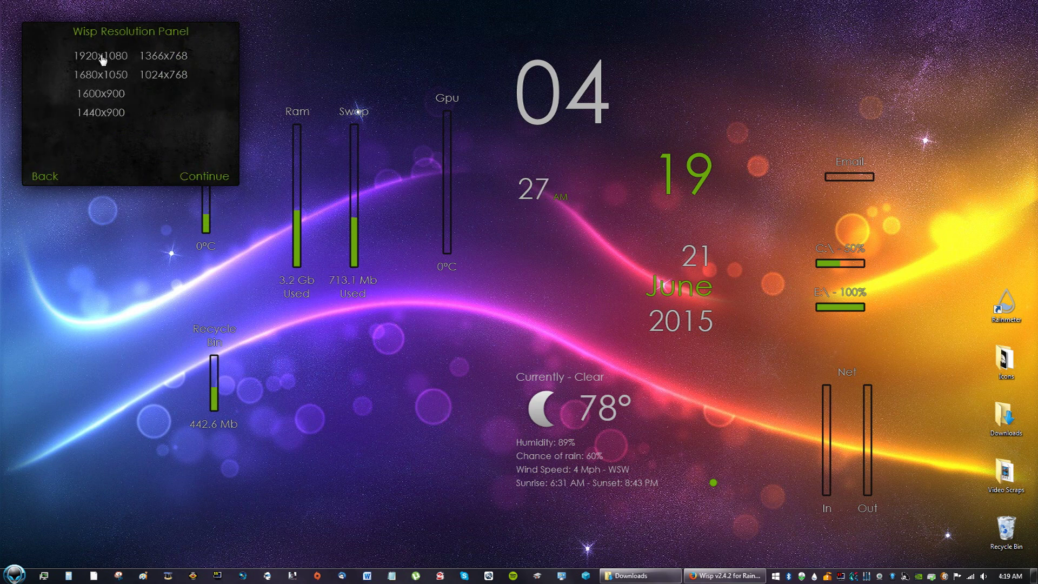
# Preview the Dark Orange, Red and Blue themes, then settle on Green.
pyautogui.click(199, 177)
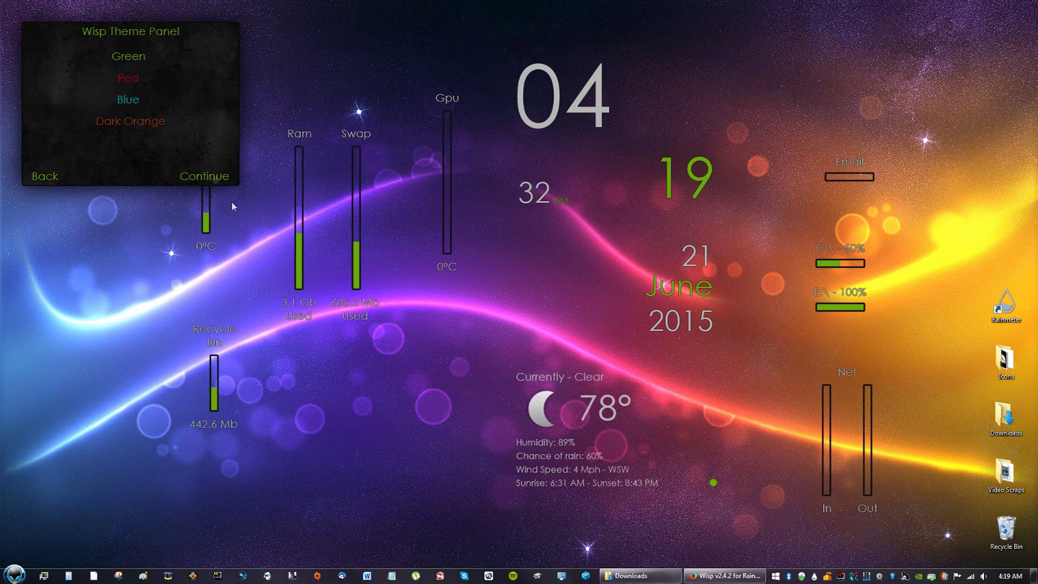
pyautogui.click(132, 122)
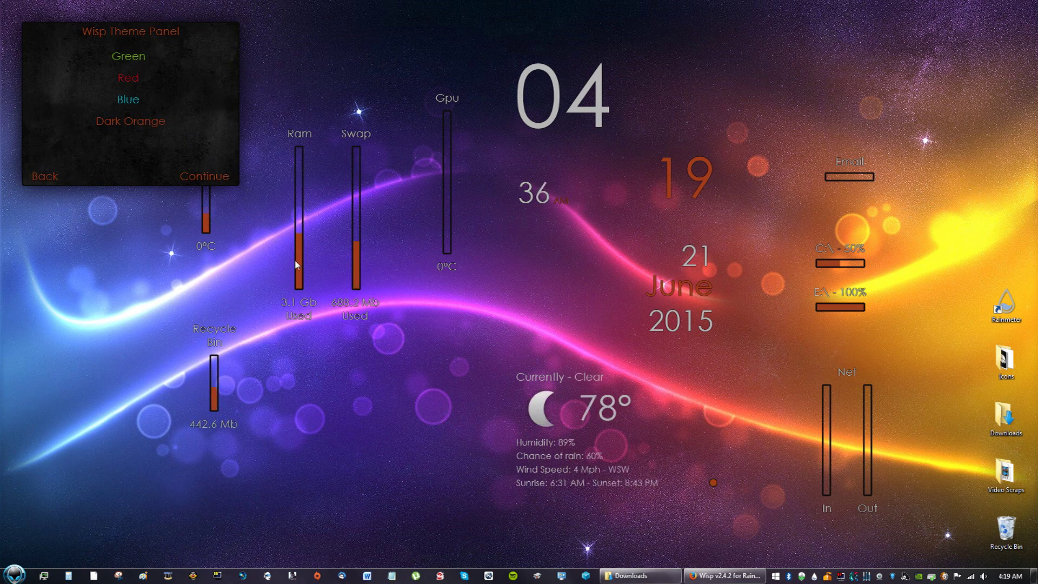
pyautogui.click(130, 57)
pyautogui.click(135, 80)
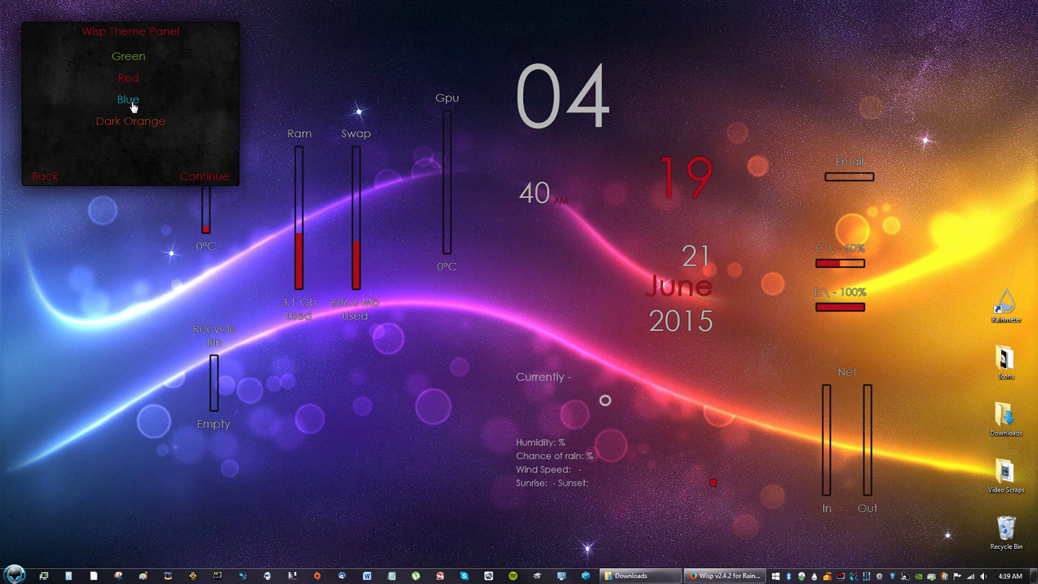
pyautogui.click(134, 105)
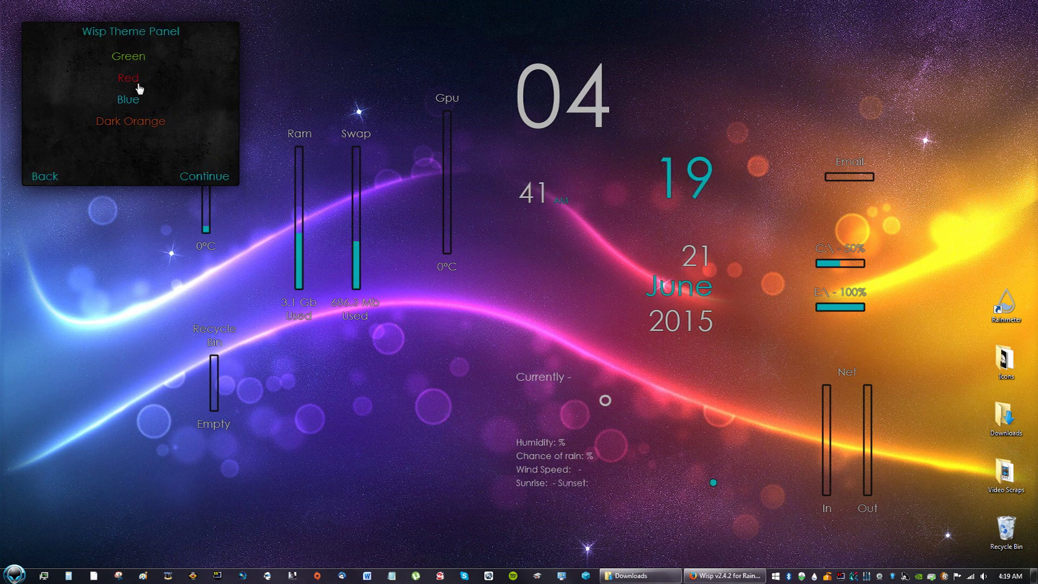
pyautogui.click(130, 57)
pyautogui.click(208, 178)
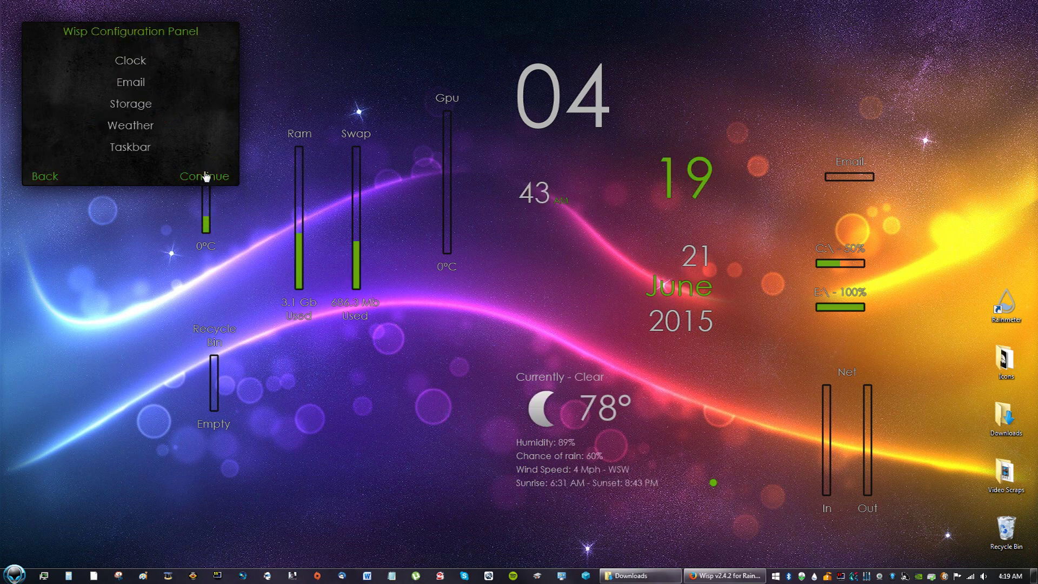
# Look over the clock format and taskbar settings, then exit setup to the full skin.
pyautogui.click(138, 66)
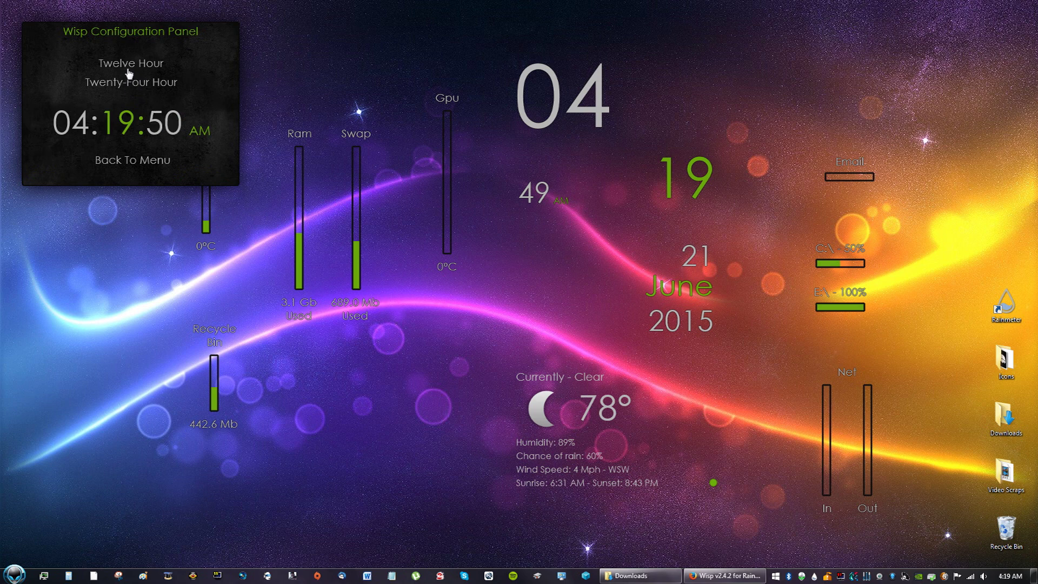
pyautogui.click(145, 160)
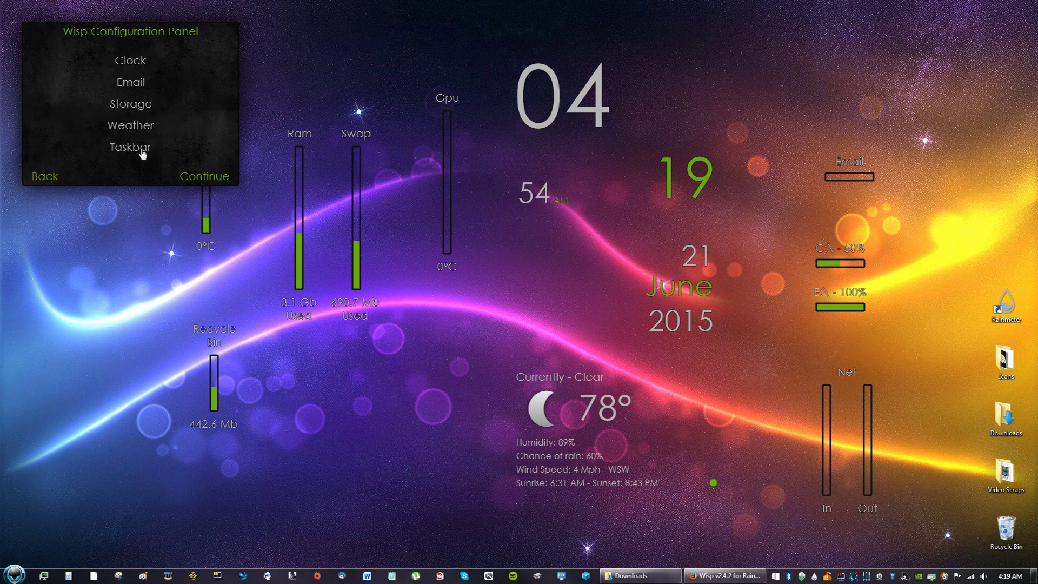
pyautogui.click(141, 152)
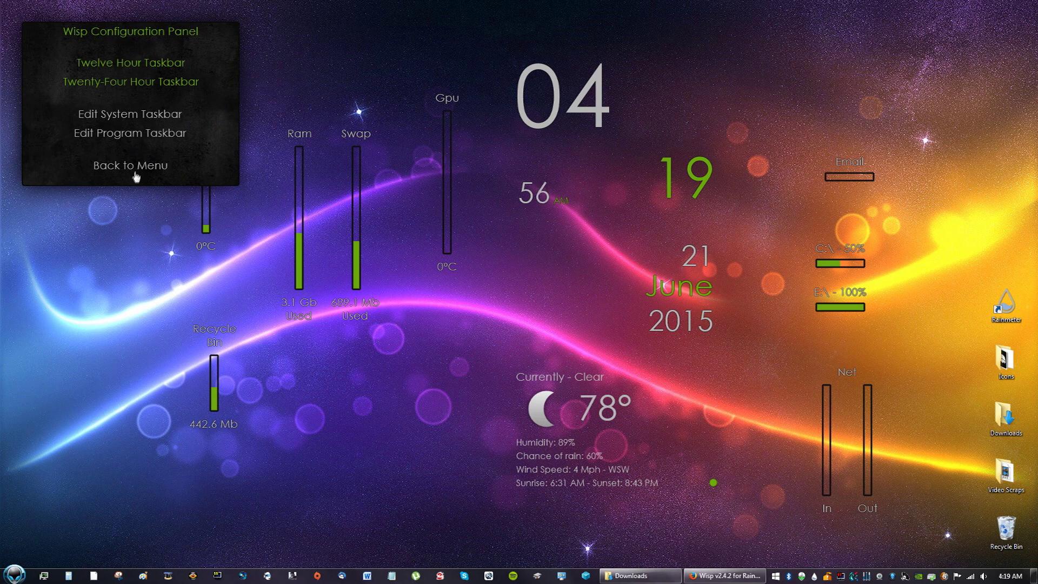
pyautogui.click(140, 168)
pyautogui.click(200, 176)
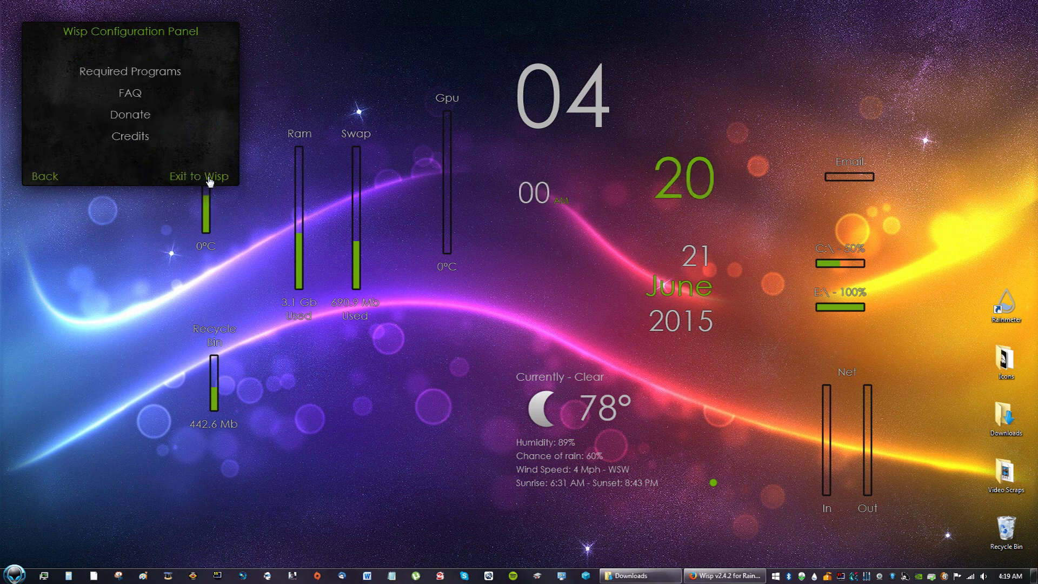
pyautogui.click(210, 177)
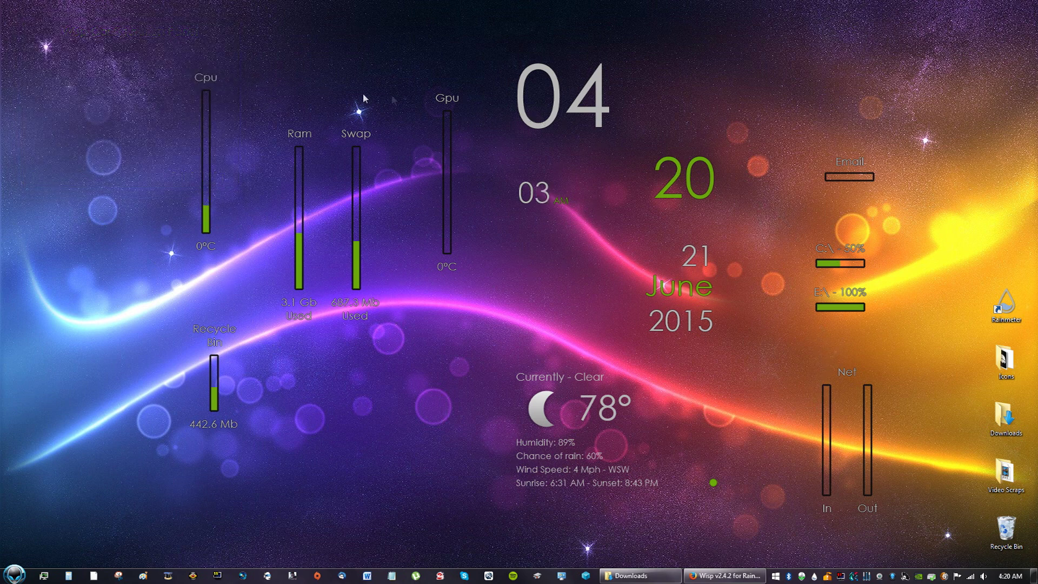
# View the Hdds skin's code in the editor and close it unchanged.
pyautogui.rightClick(815, 579)
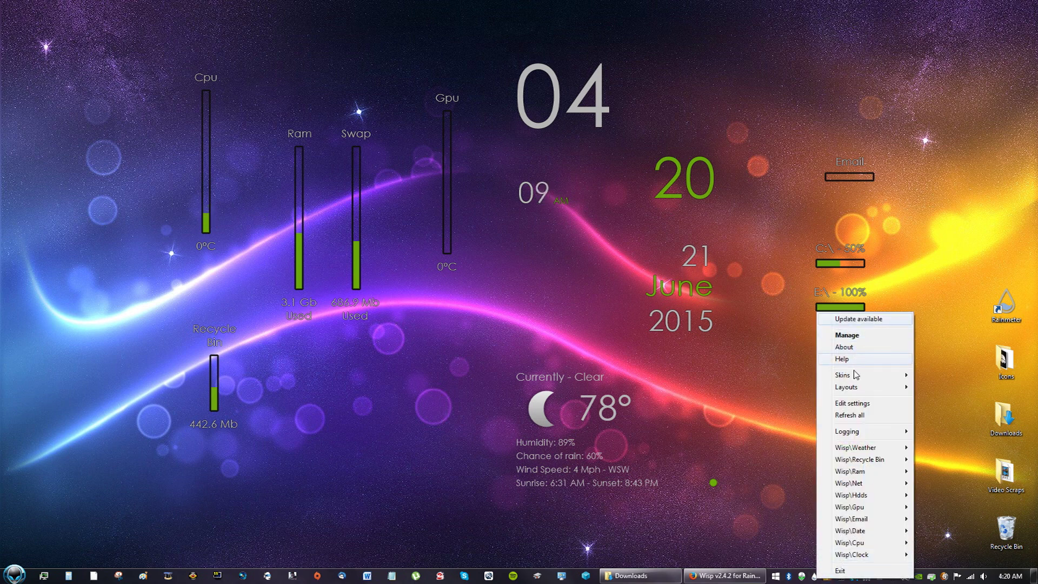
pyautogui.click(844, 318)
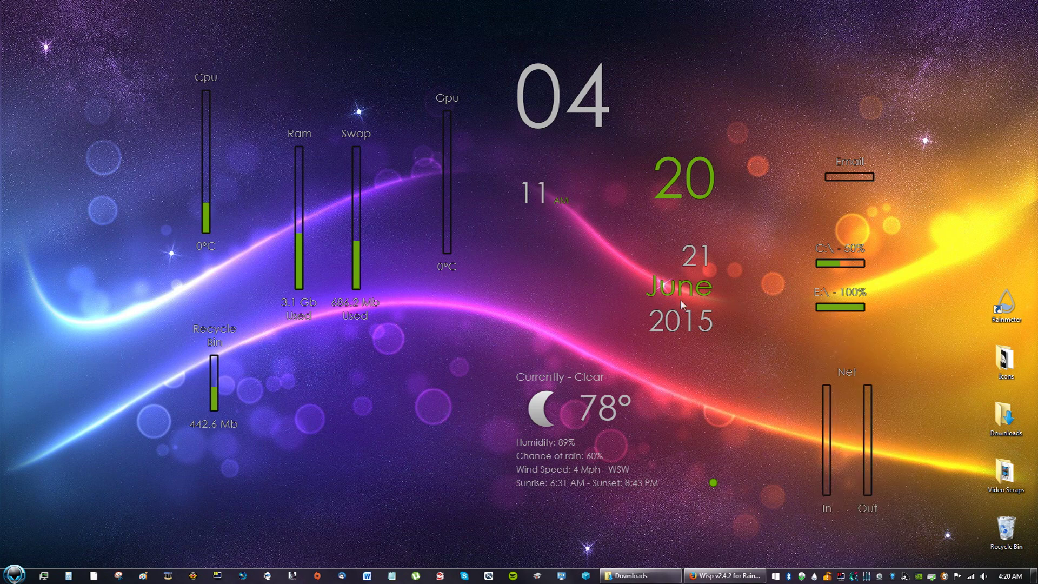
pyautogui.rightClick(848, 309)
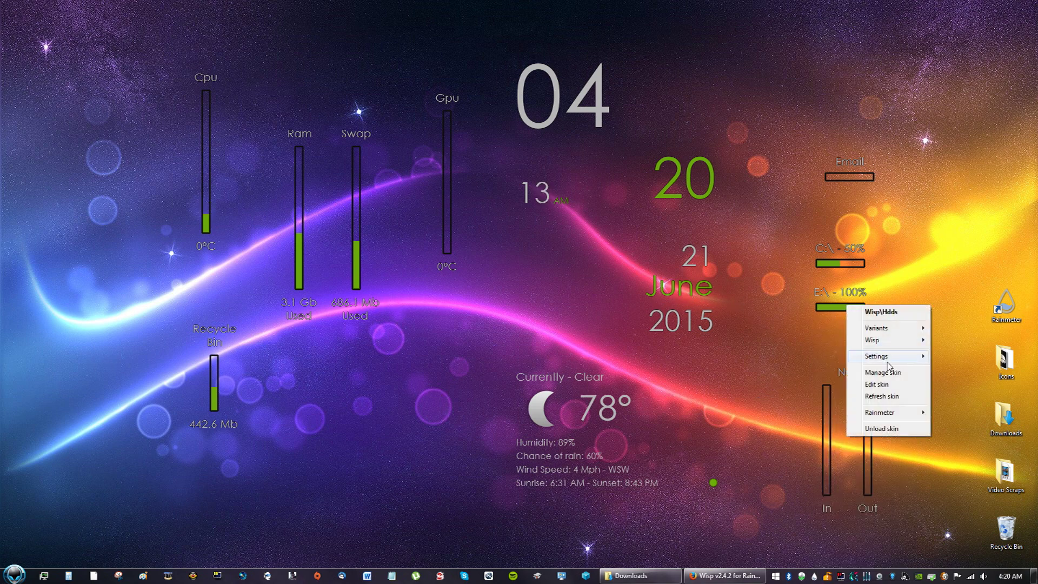
pyautogui.click(888, 385)
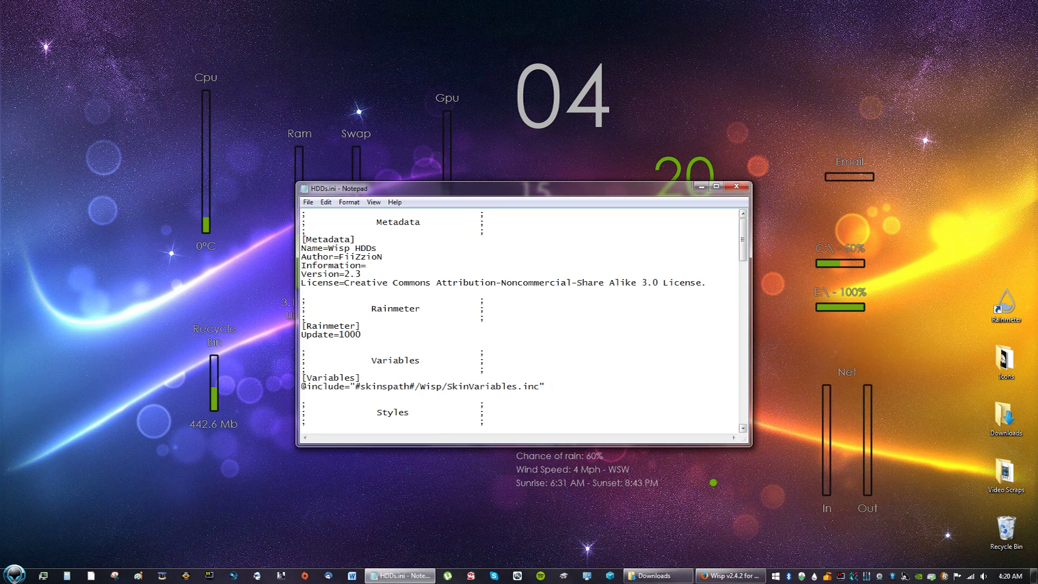
pyautogui.scroll(-5, 519, 319)
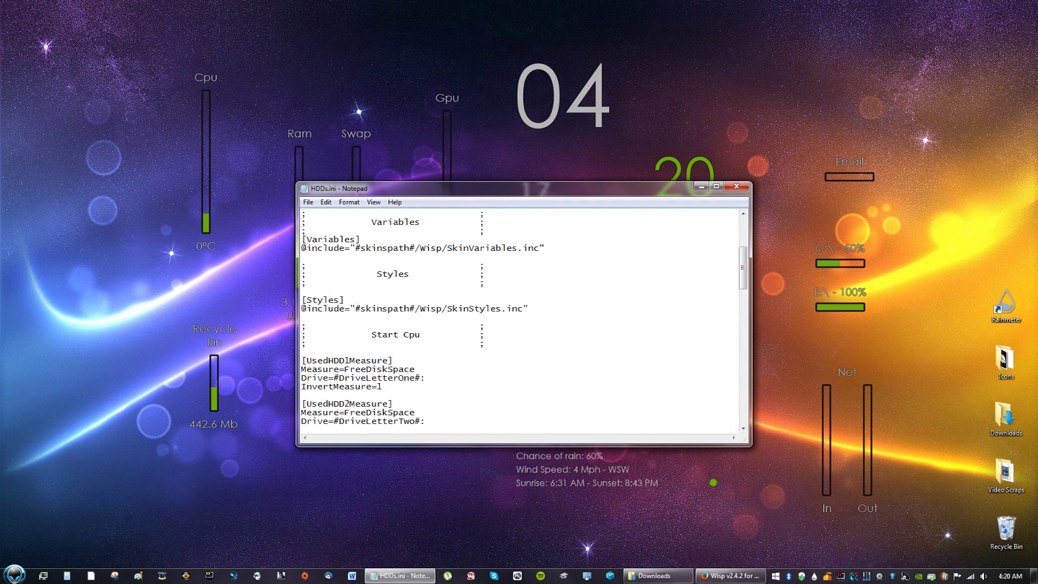
pyautogui.click(736, 187)
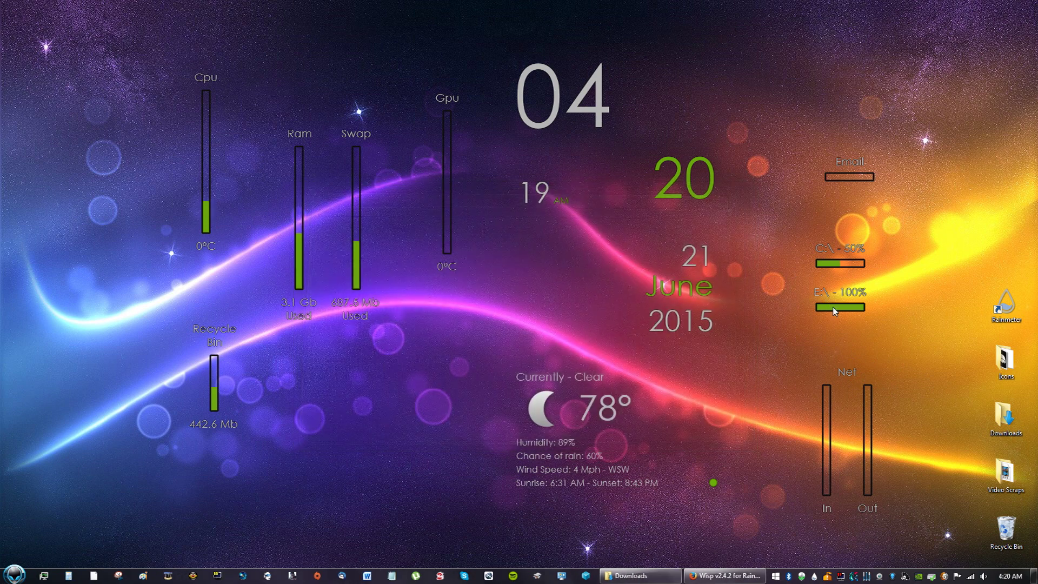
# Peek into the Hdds skin folder, then open the Hdds skin in Manage Rainmeter.
pyautogui.rightClick(833, 308)
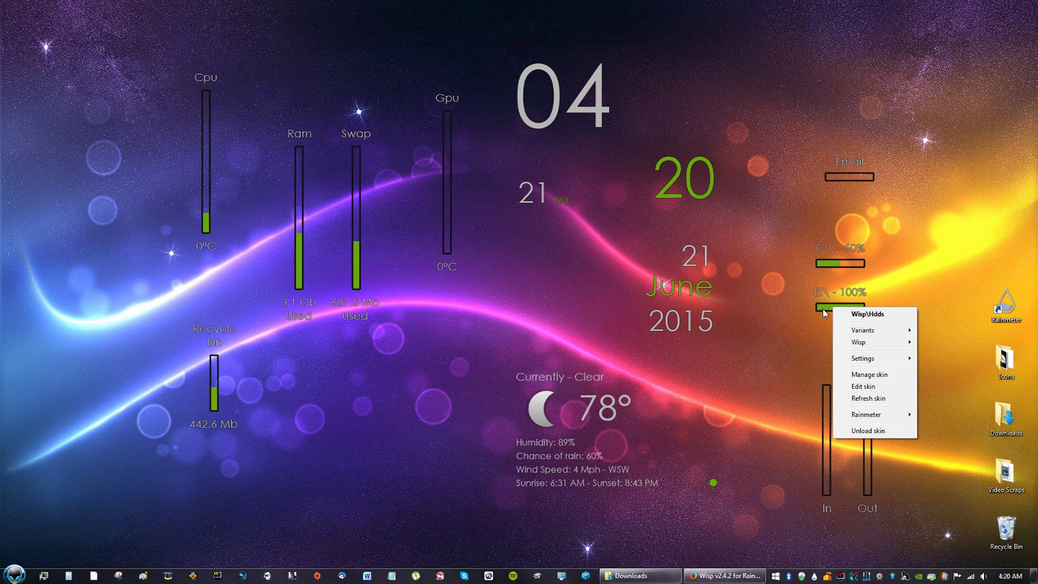
pyautogui.rightClick(824, 310)
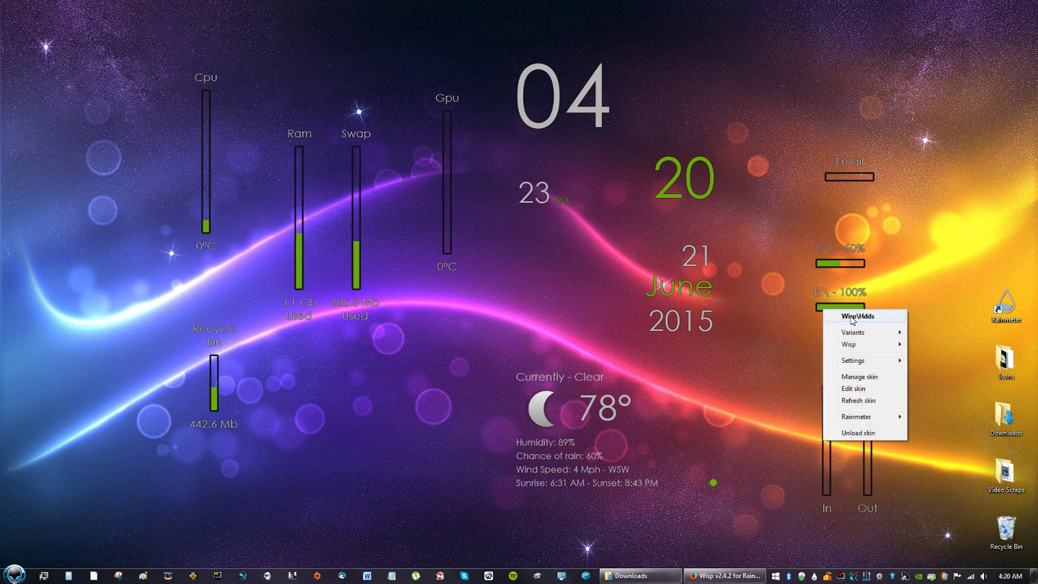
pyautogui.click(852, 318)
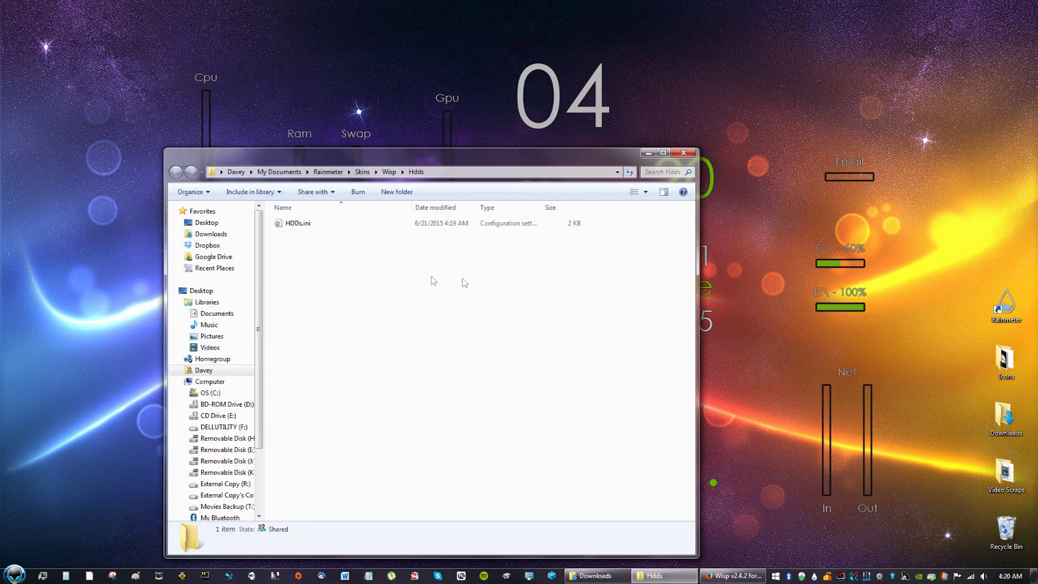
pyautogui.click(676, 155)
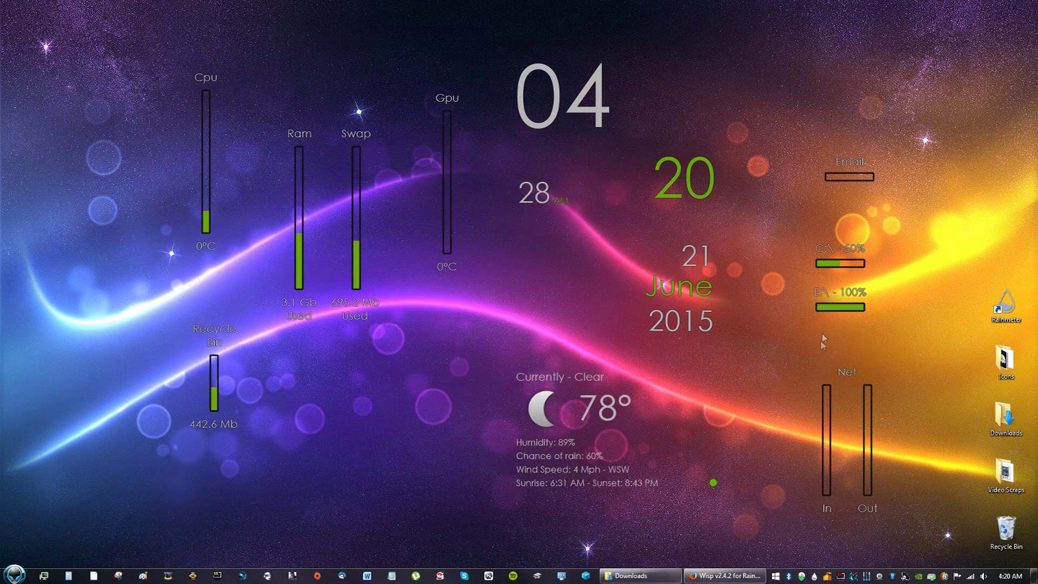
pyautogui.rightClick(847, 317)
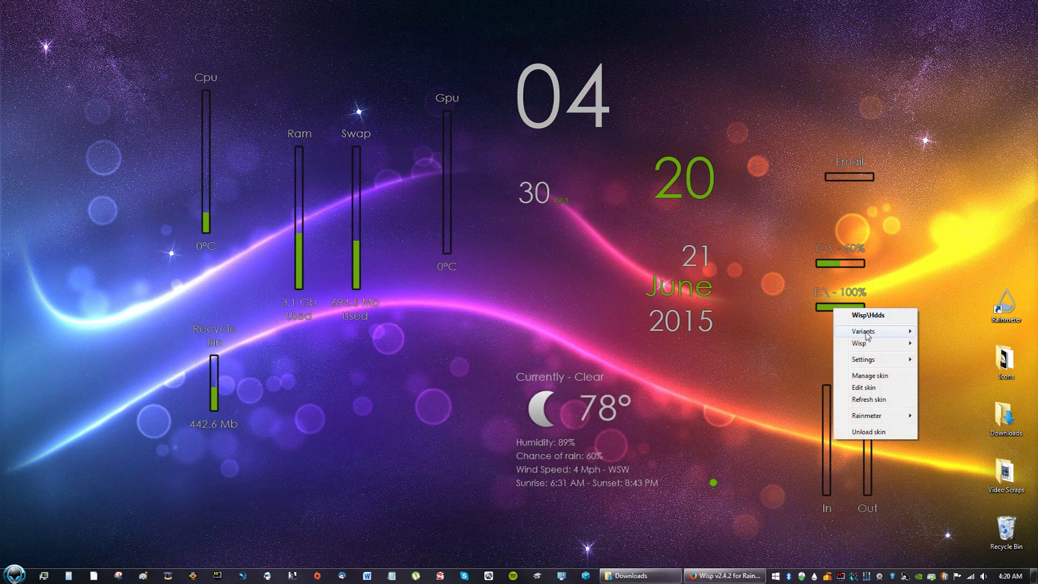
pyautogui.click(870, 376)
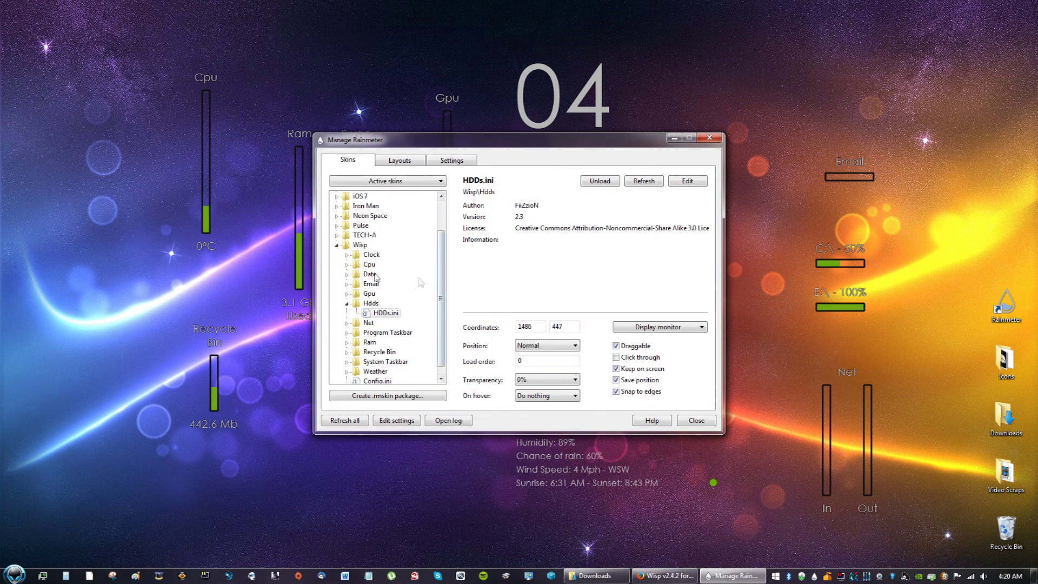
# Unload and reload the Hdds skin, then close the Manage Rainmeter window.
pyautogui.click(605, 184)
pyautogui.click(606, 185)
pyautogui.click(708, 140)
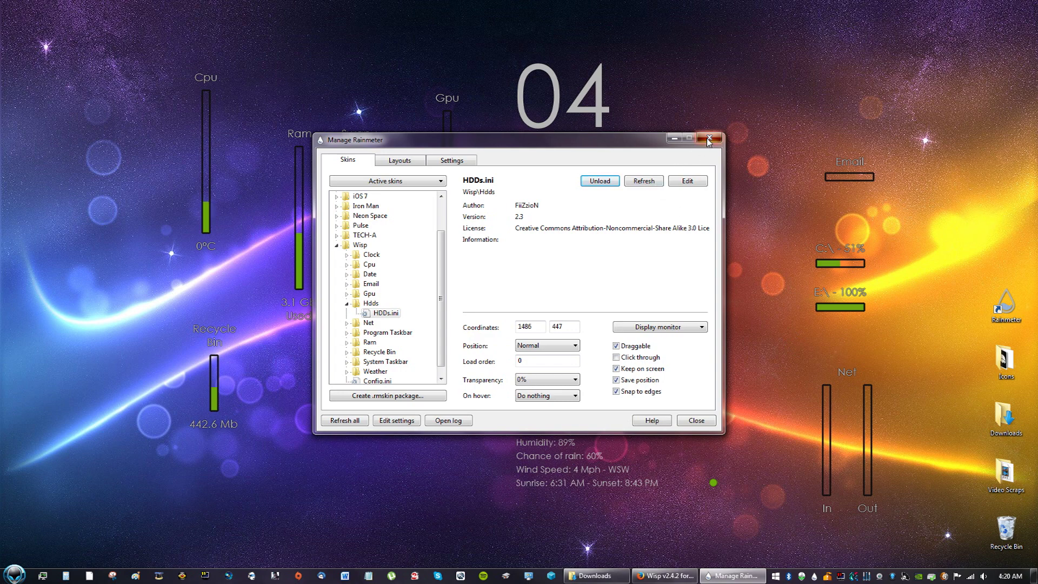
# Browse to Documents > Rainmeter > Skins > Wisp > Suite AddOns in Explorer.
pyautogui.click(14, 575)
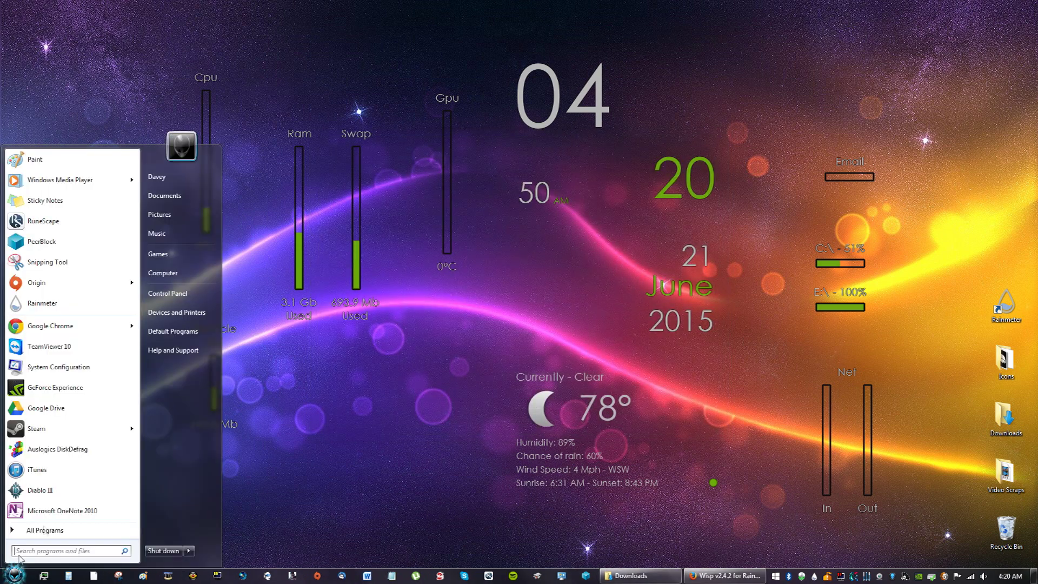
pyautogui.click(180, 274)
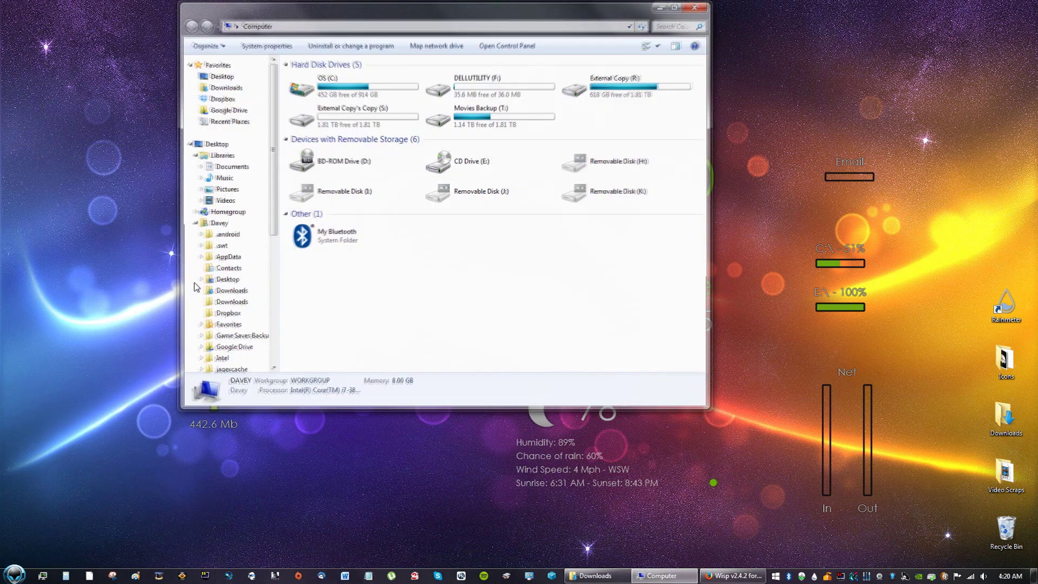
pyautogui.click(231, 166)
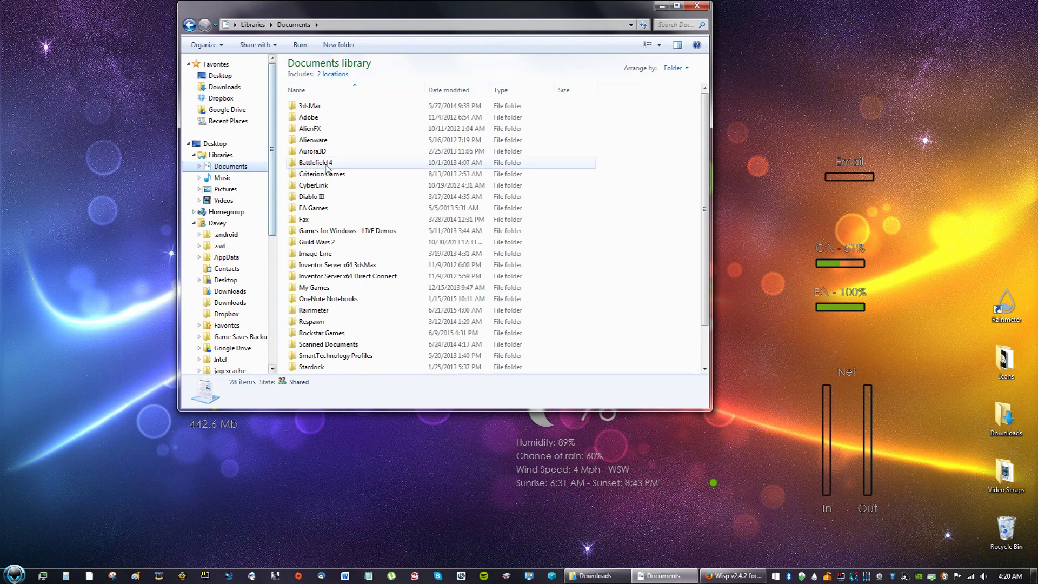
pyautogui.doubleClick(319, 310)
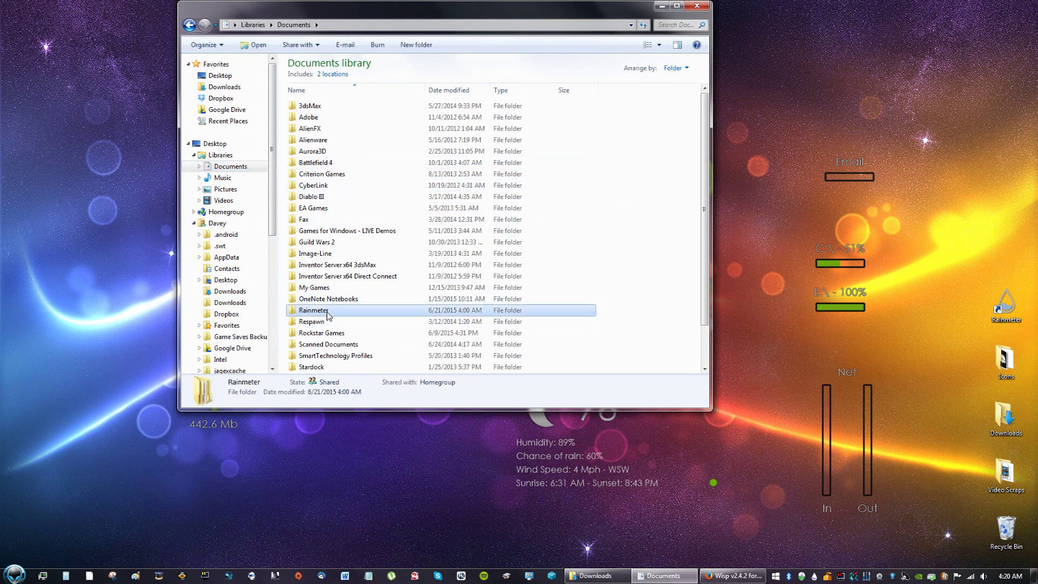
pyautogui.doubleClick(340, 108)
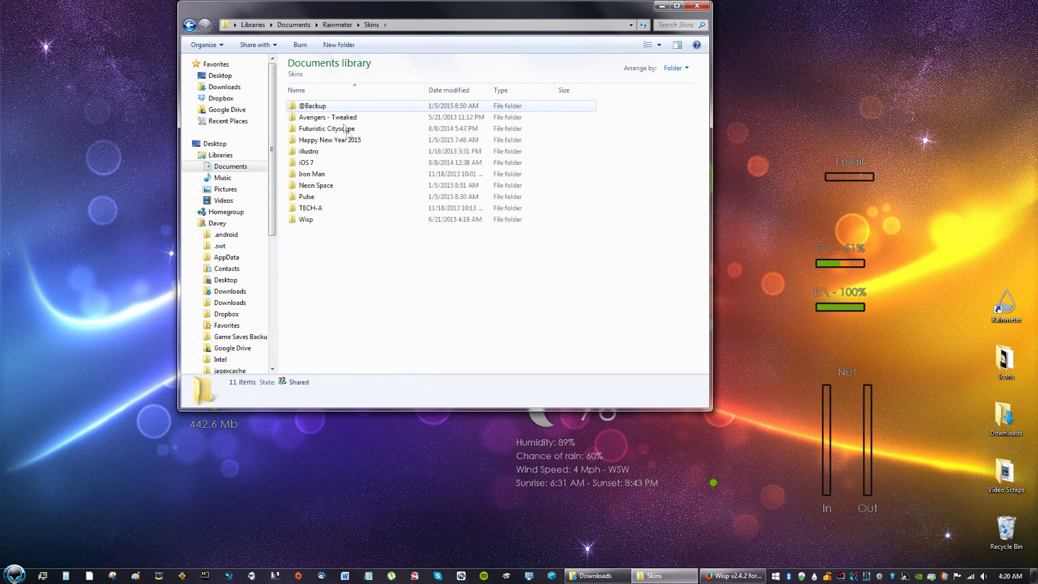
pyautogui.doubleClick(328, 220)
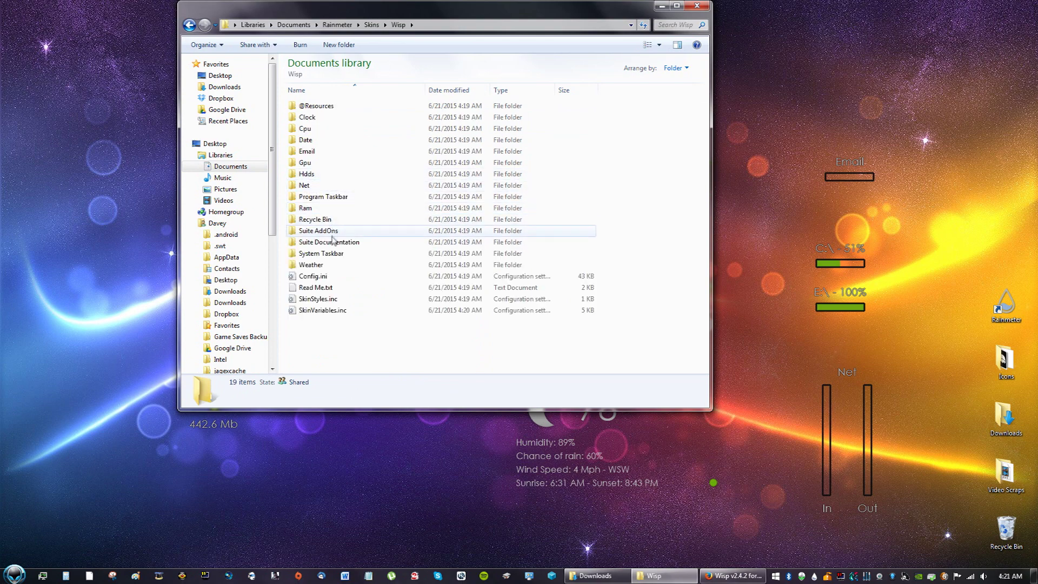
pyautogui.doubleClick(332, 232)
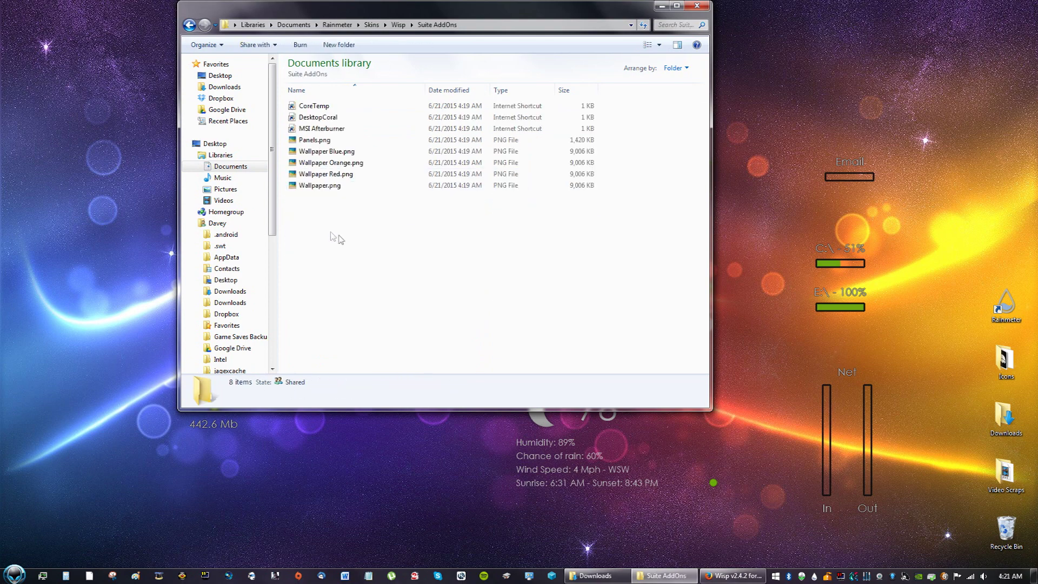
# Compare Panels.png with the Blue, Orange, Red and plain Wallpaper.png images.
pyautogui.click(332, 142)
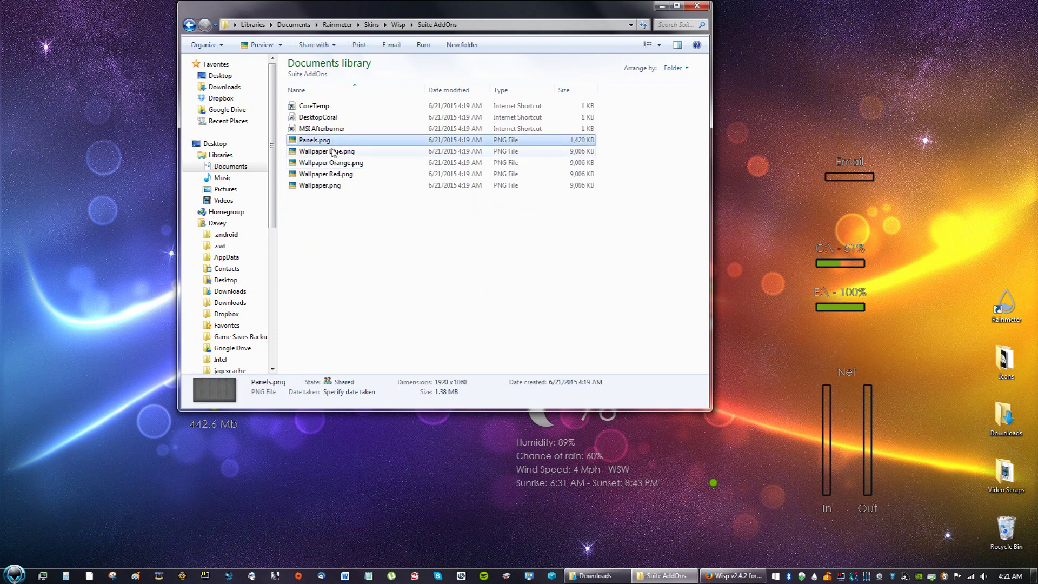
pyautogui.click(335, 152)
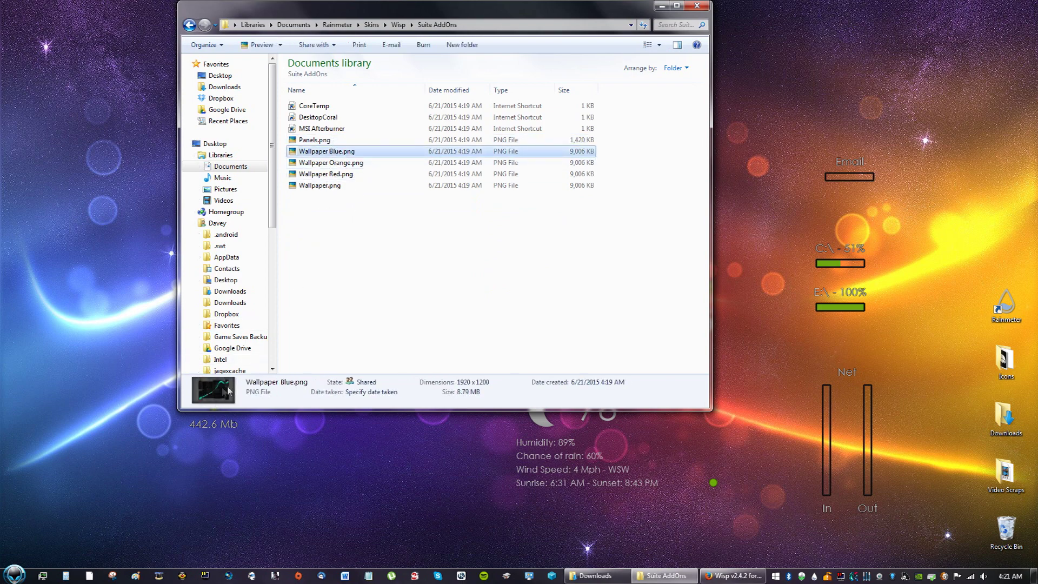
pyautogui.click(361, 164)
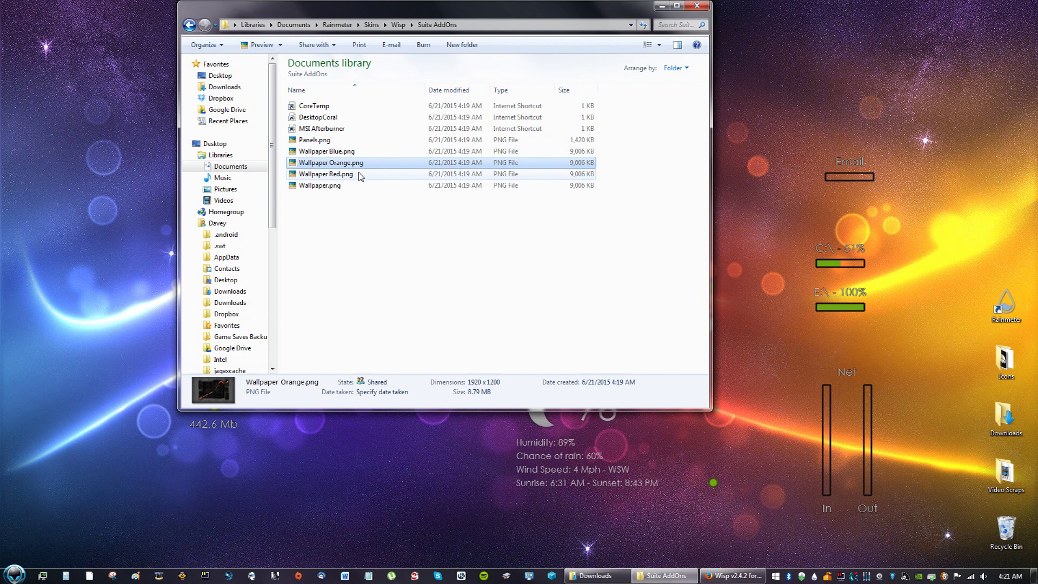
pyautogui.click(359, 175)
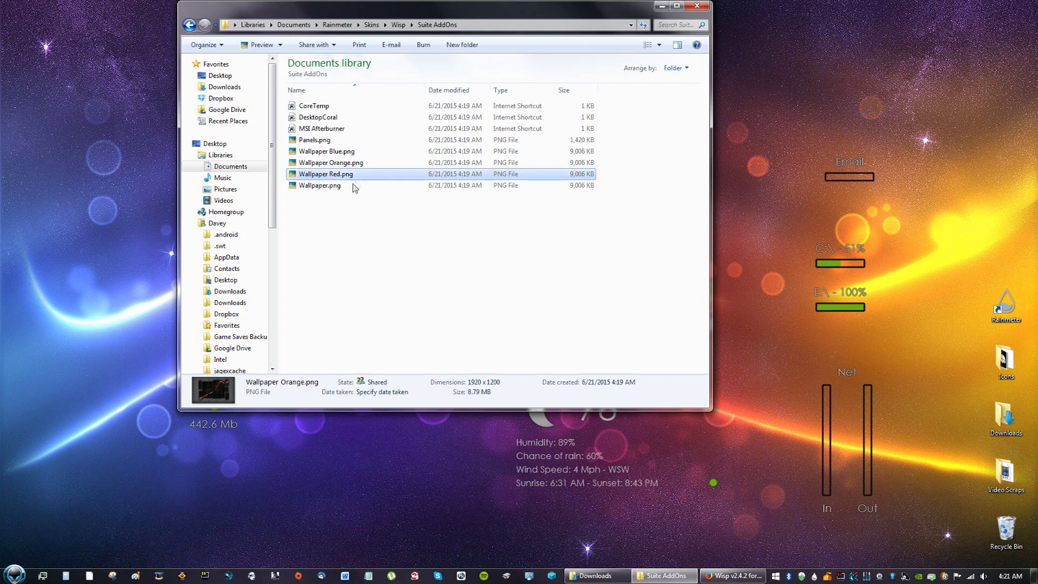
pyautogui.click(351, 154)
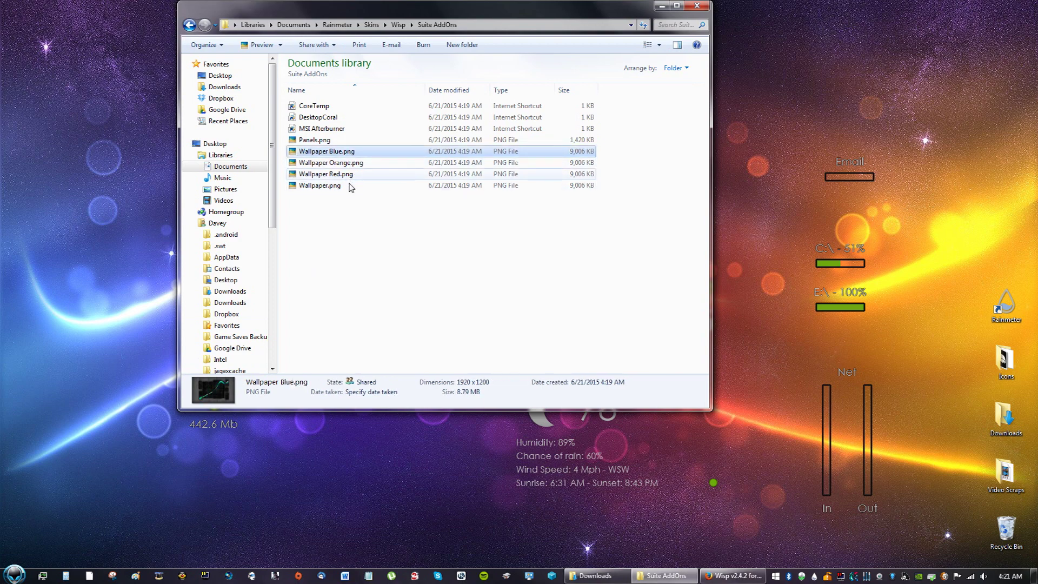
pyautogui.click(348, 187)
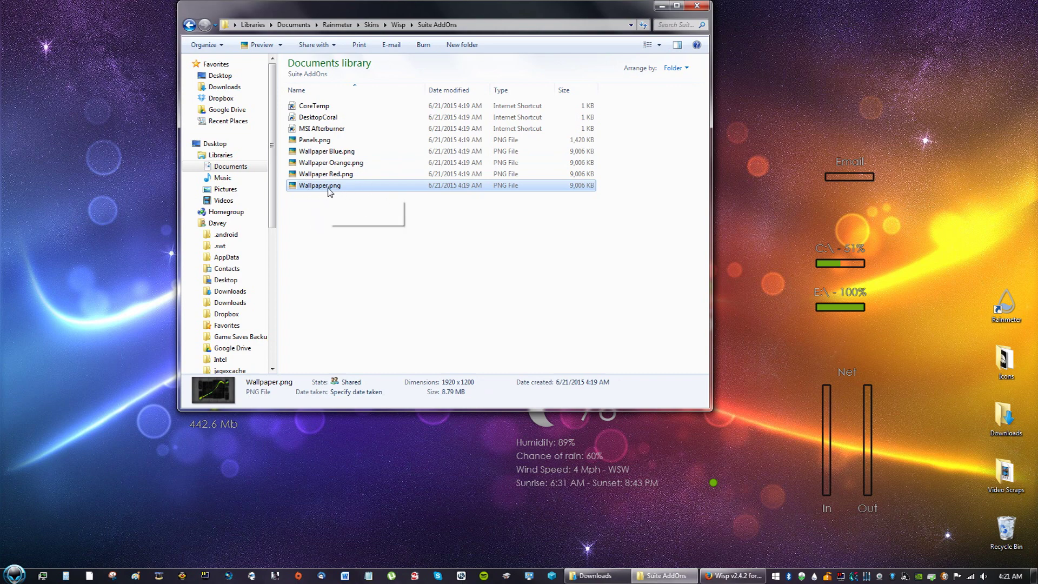
pyautogui.rightClick(329, 192)
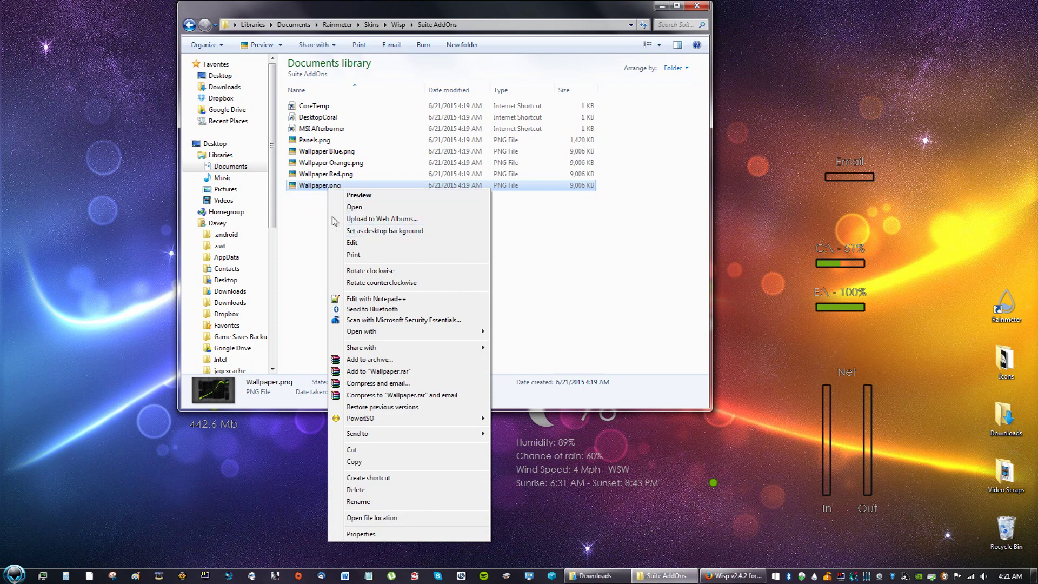
# Set Wallpaper.png as the desktop background and minimise Explorer.
pyautogui.click(361, 232)
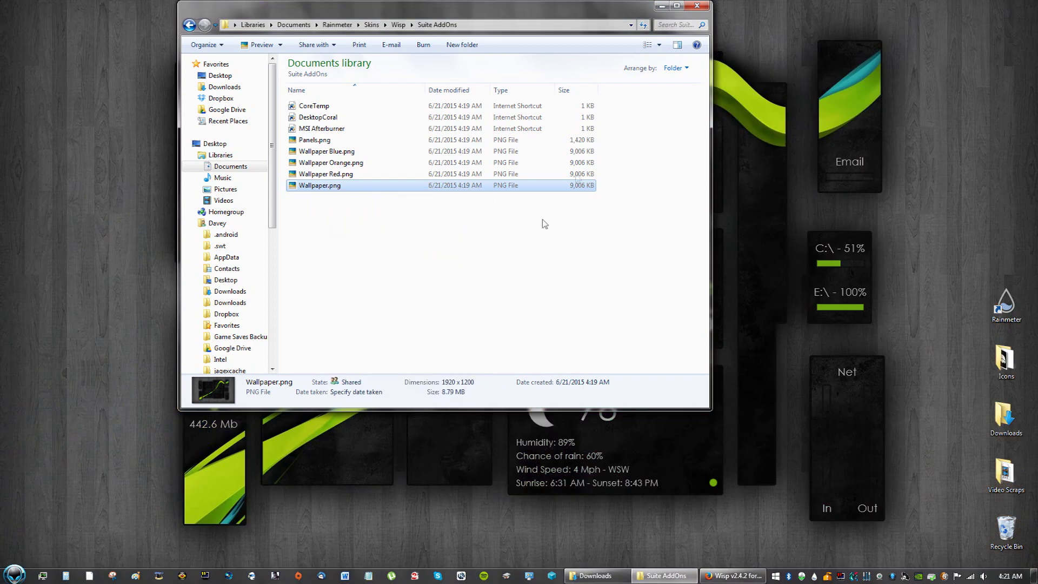
pyautogui.click(662, 5)
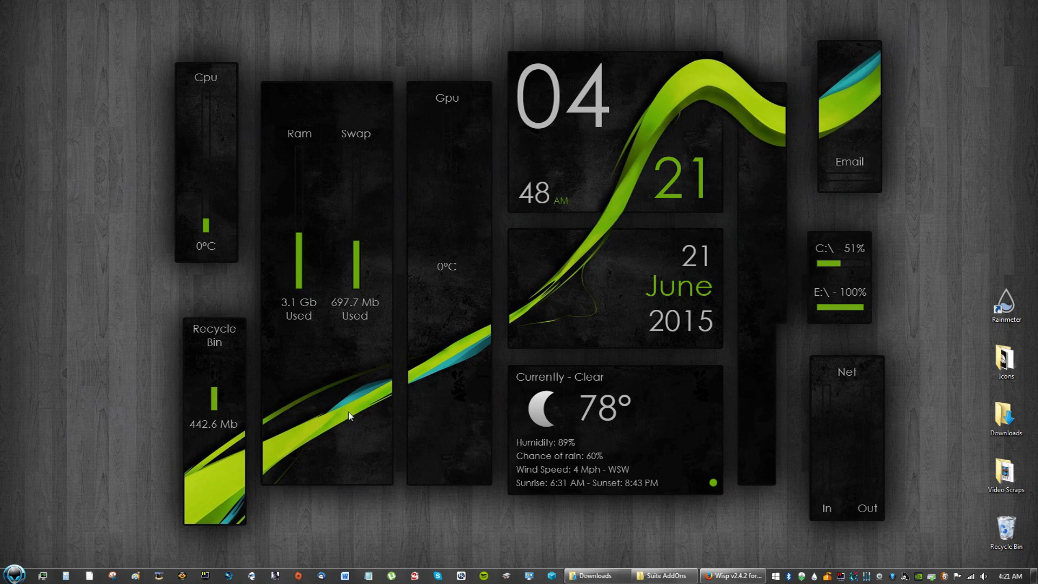
# Empty the three items from the Recycle Bin via its Wisp meter, confirming permanent deletion.
pyautogui.click(215, 404)
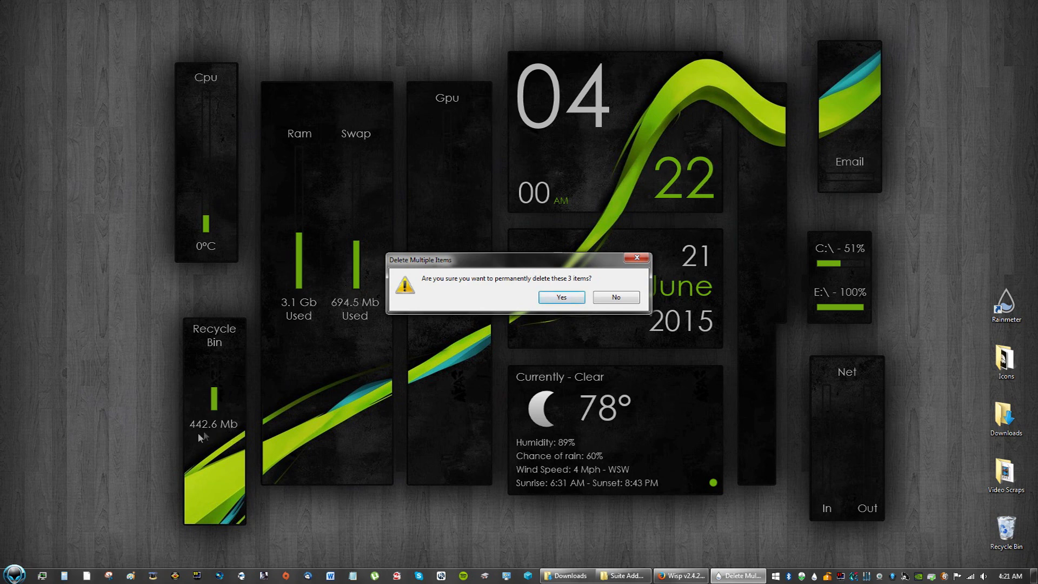
pyautogui.click(560, 298)
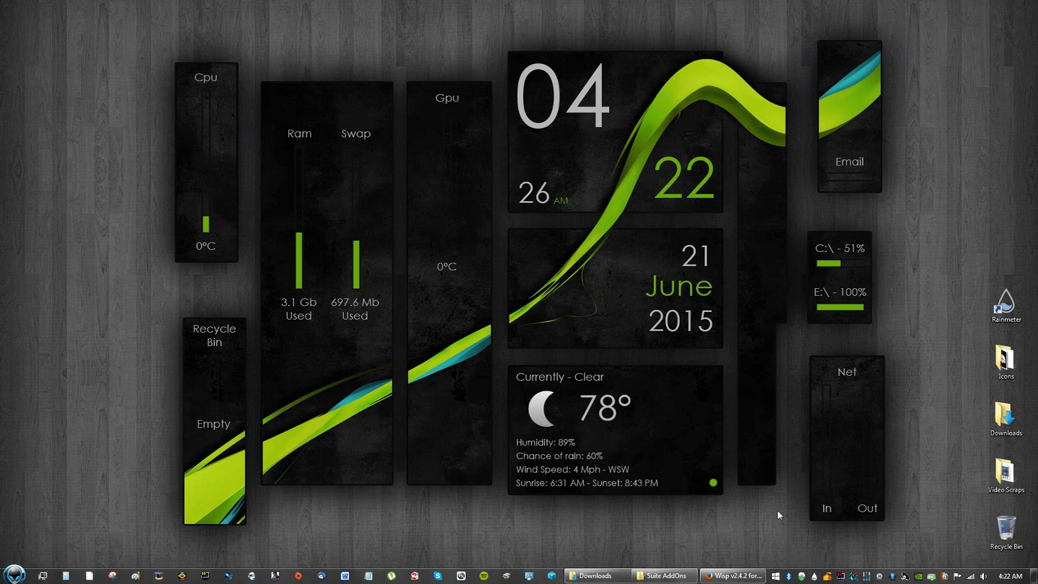
pyautogui.rightClick(814, 577)
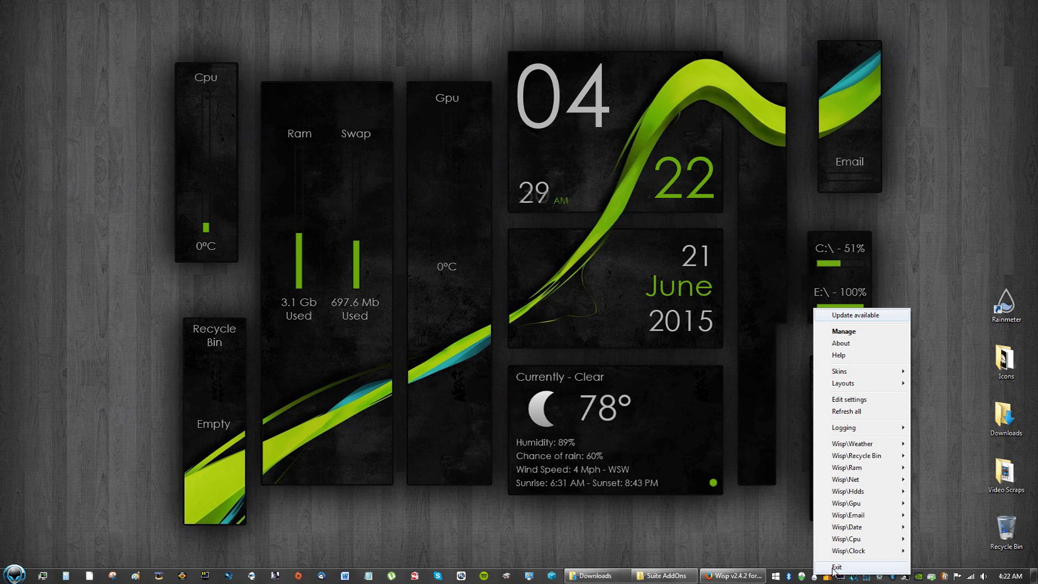
# Exit Rainmeter from its tray menu and restart it from the desktop shortcut.
pyautogui.click(836, 567)
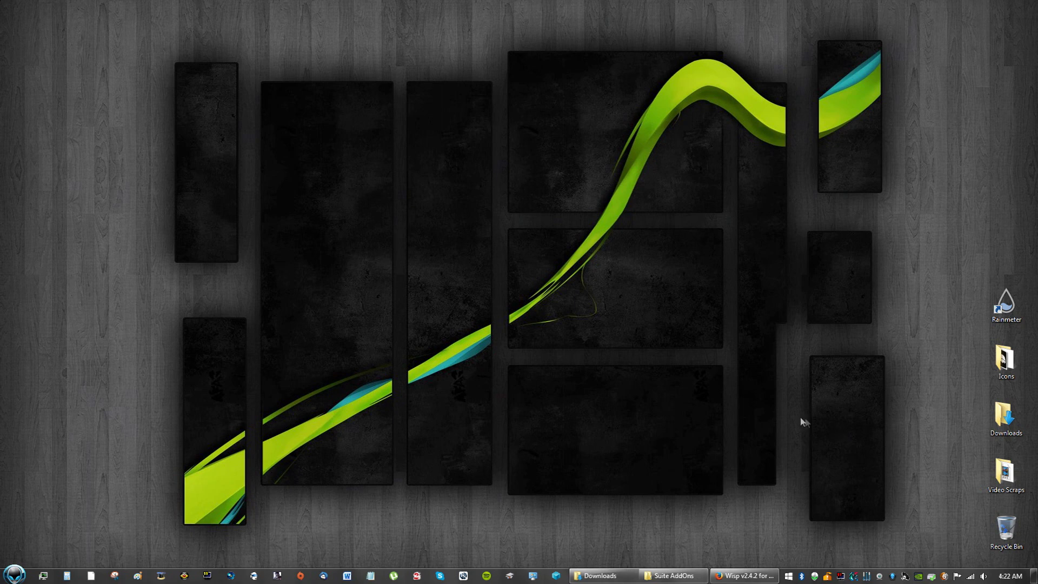
pyautogui.doubleClick(1007, 306)
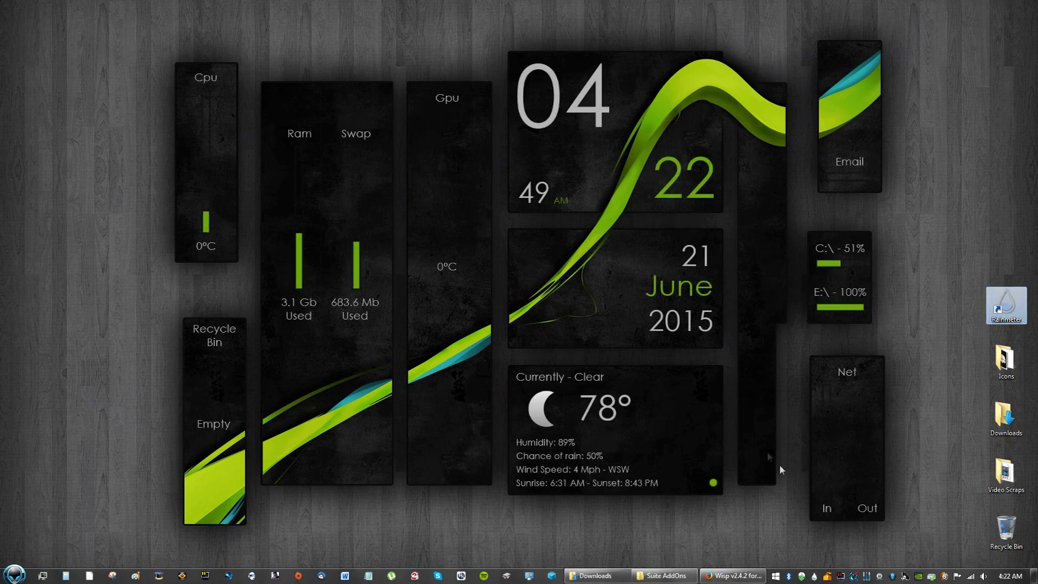
pyautogui.rightClick(814, 576)
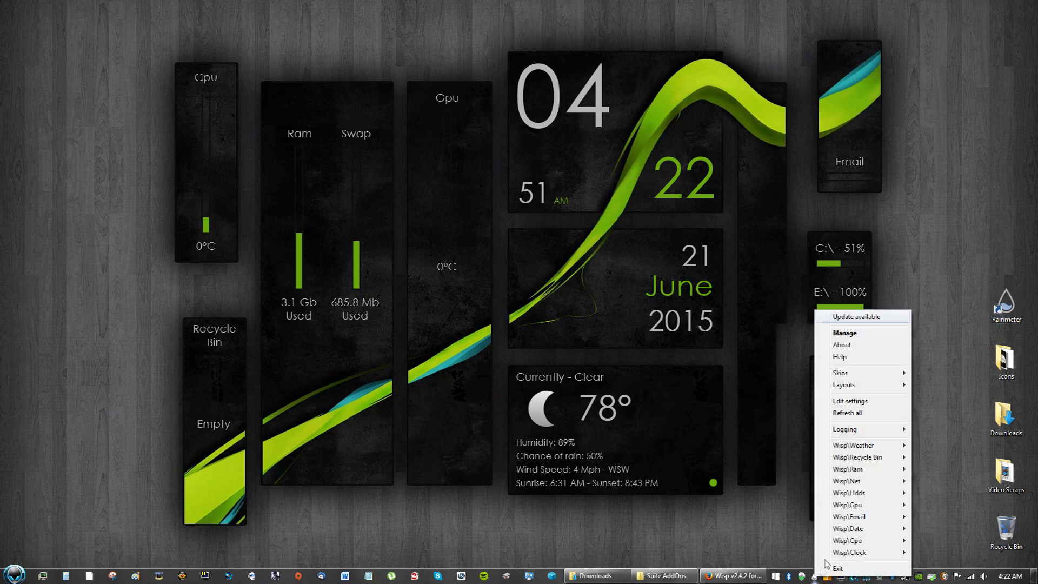
pyautogui.click(860, 334)
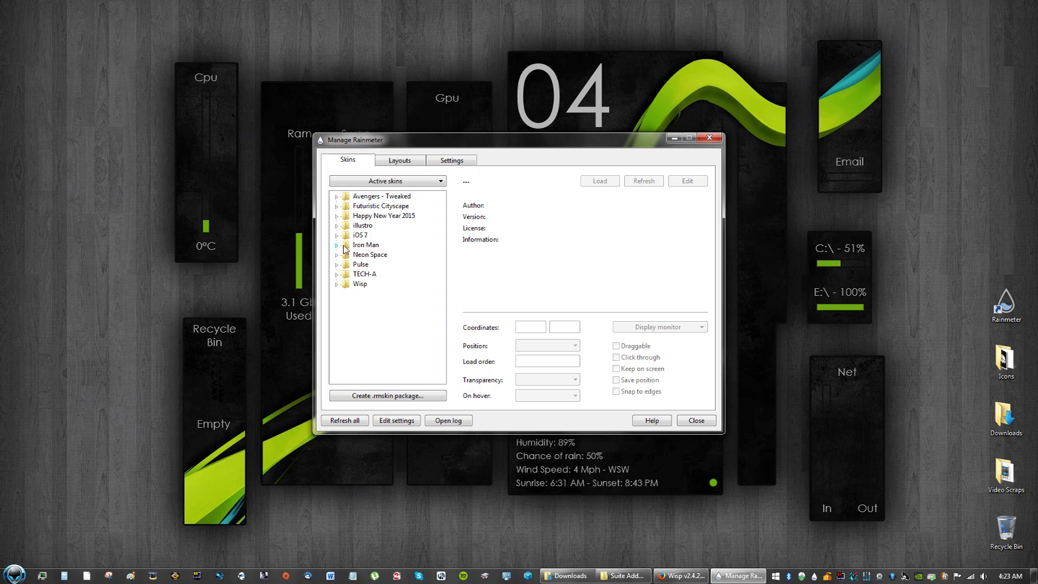
pyautogui.moveTo(581, 140); pyautogui.dragTo(541, 206)
pyautogui.press('Escape')
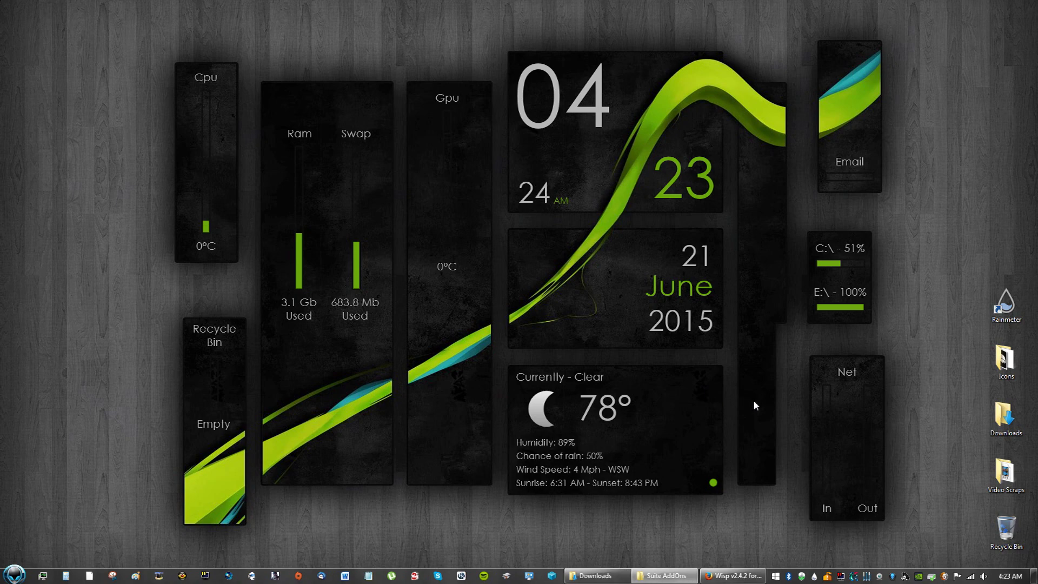
pyautogui.click(733, 575)
# Scroll through the Wisp v2.4.2 page to view its preview screenshot and feature list.
pyautogui.scroll(-1, 74, 402)
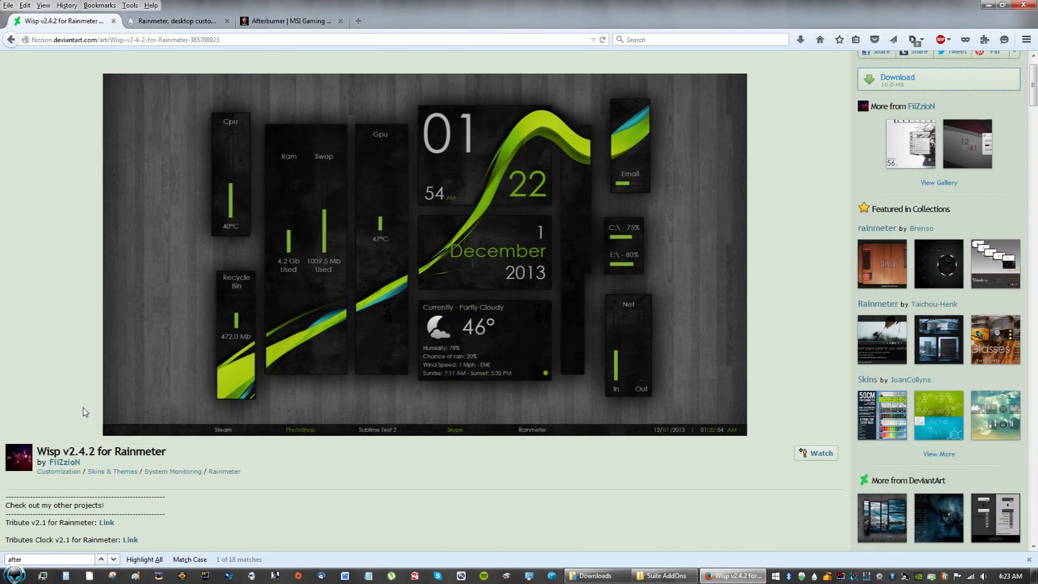
pyautogui.scroll(-1, 59, 453)
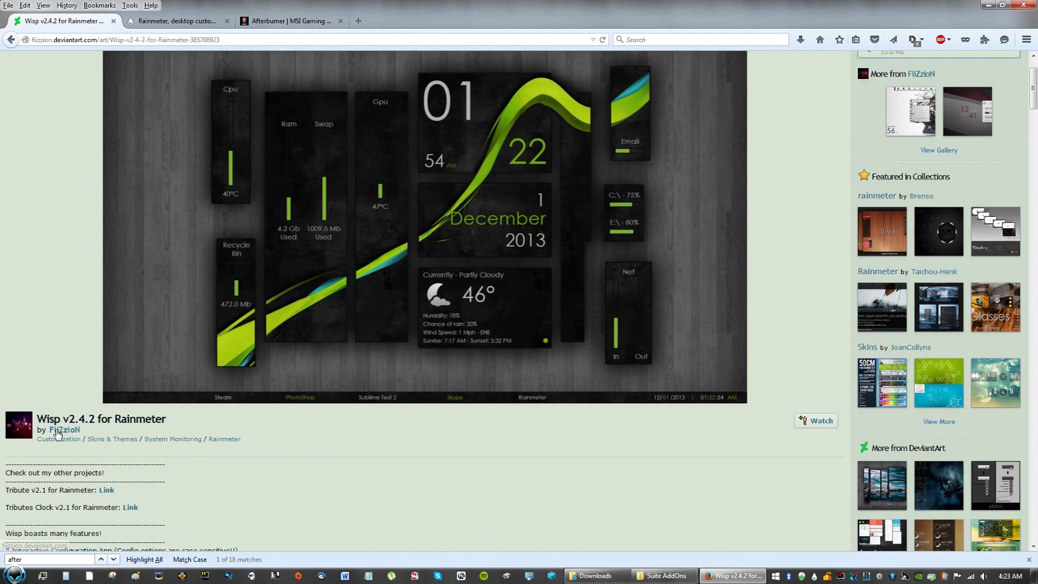
pyautogui.scroll(-3, 219, 519)
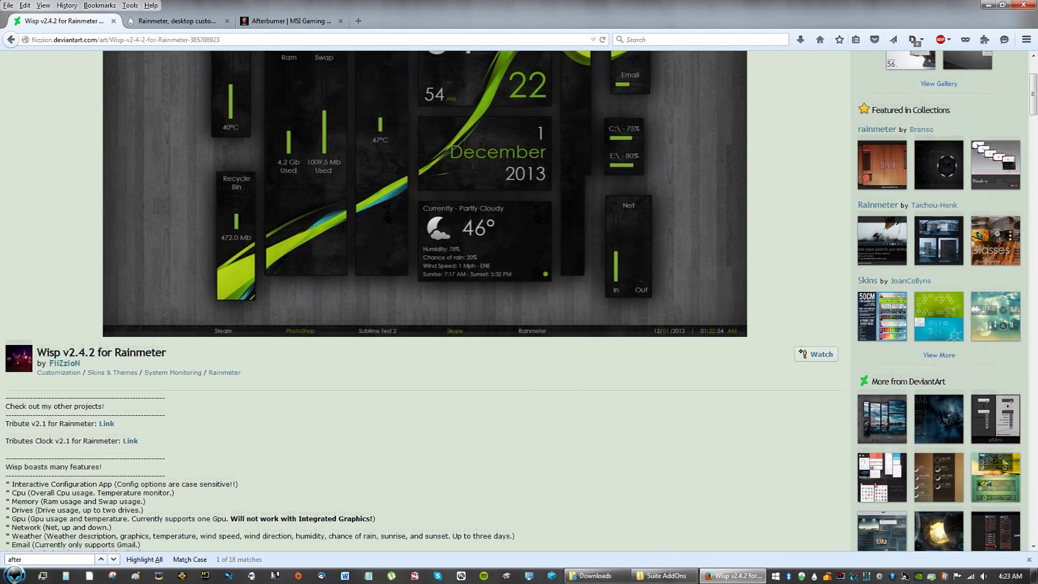
pyautogui.scroll(5, 219, 520)
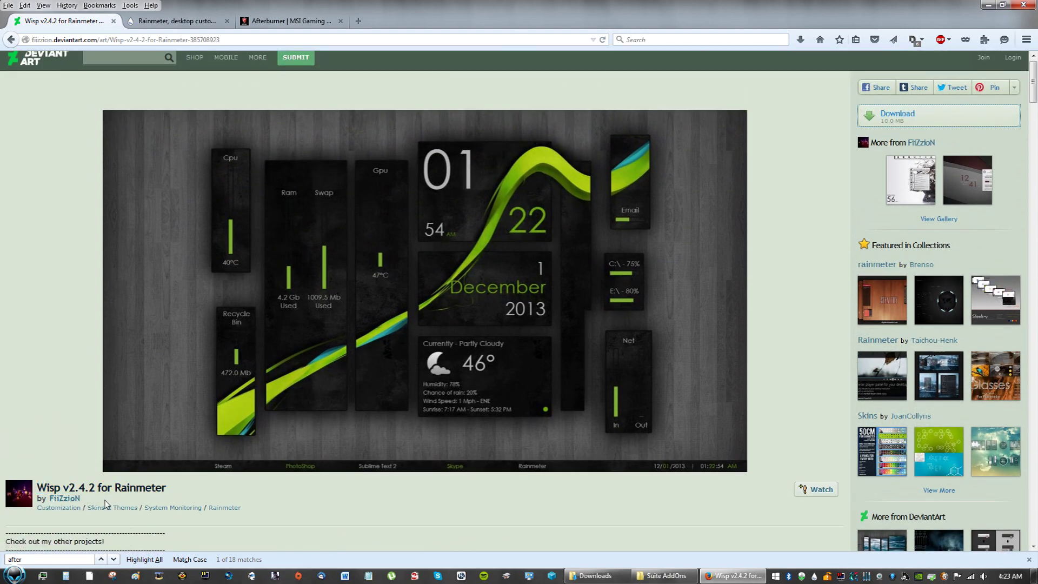
pyautogui.scroll(-1, 106, 504)
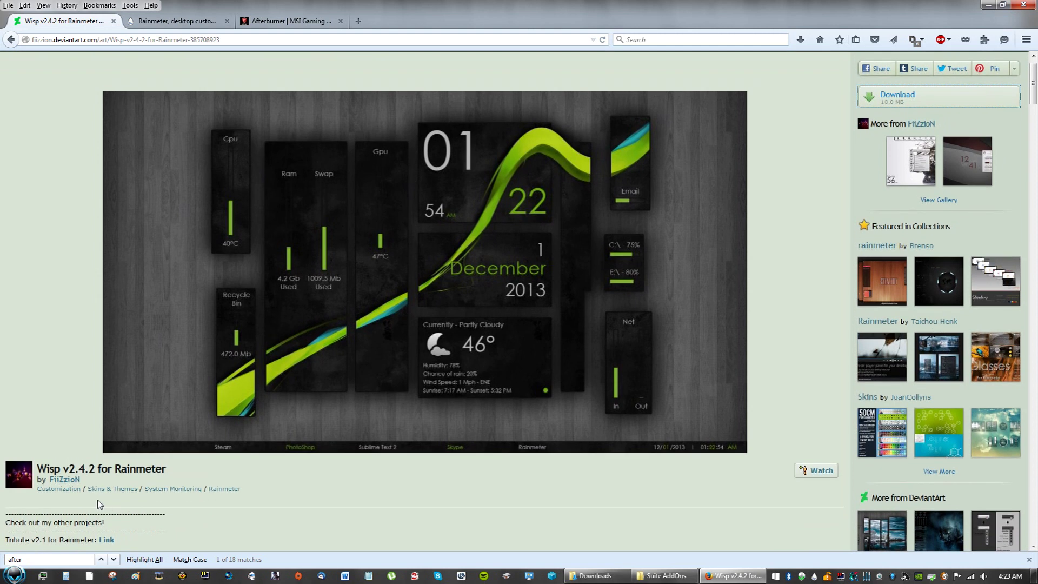